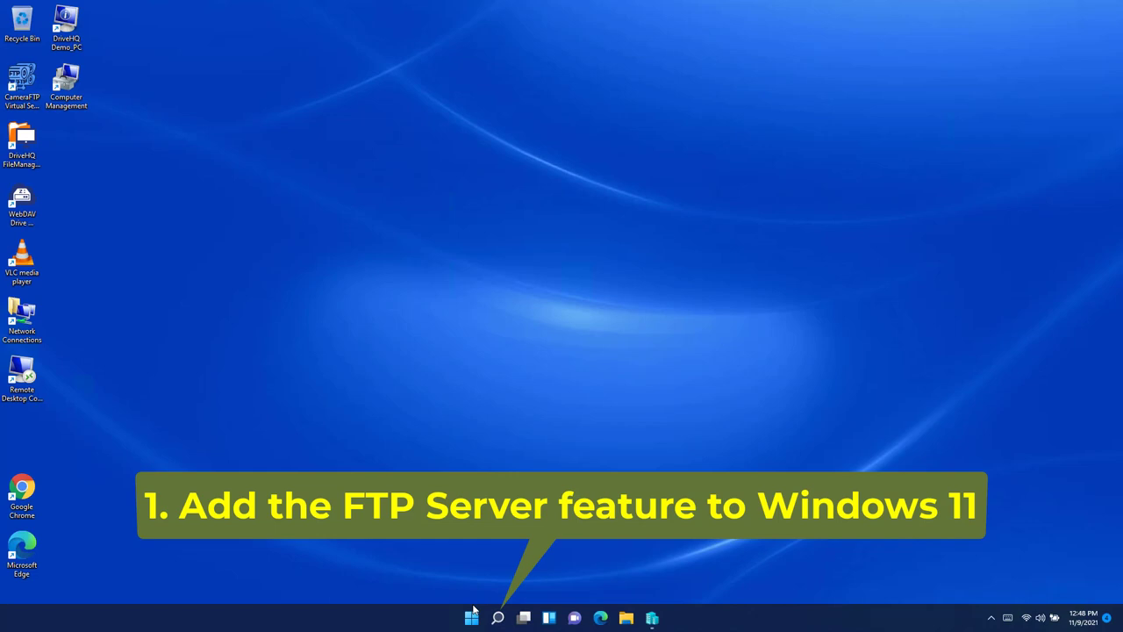
Find Control Panel by searching 'control' and go to its Programs category
{"action": "left_click", "coordinate": [498, 619]}
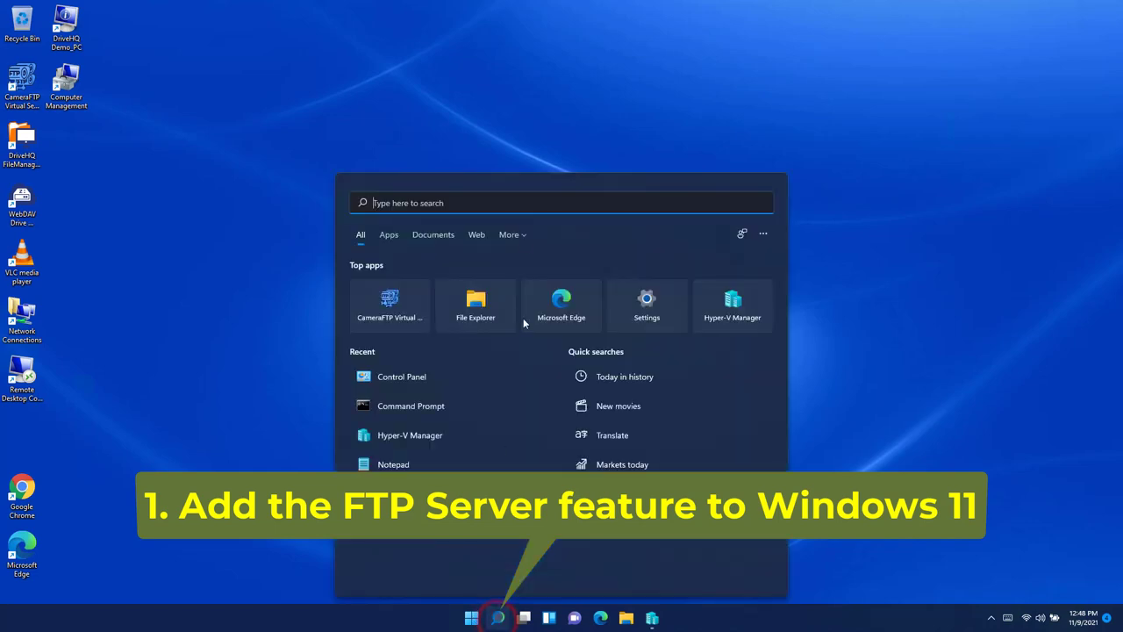
{"action": "type", "text": "c"}
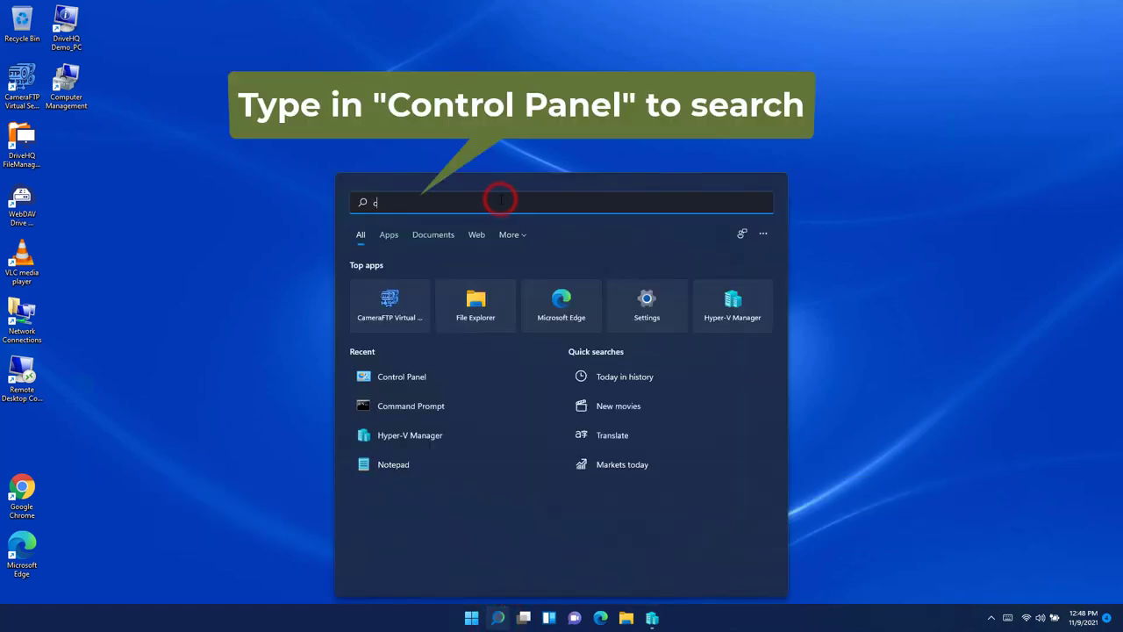
{"action": "type", "text": "ontrol"}
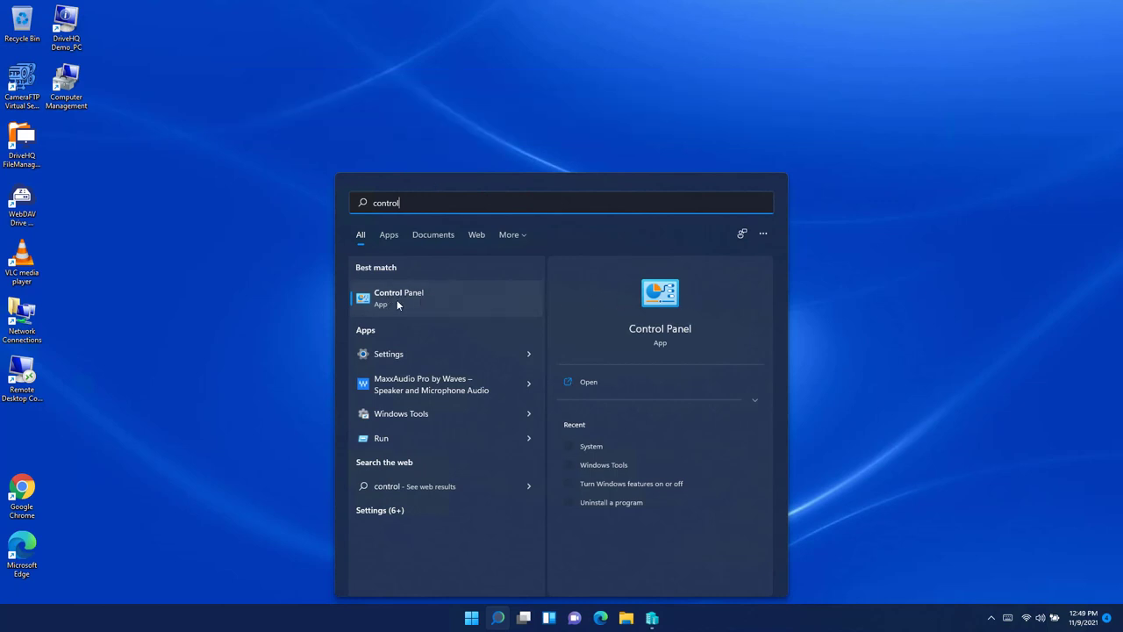
{"action": "left_click", "coordinate": [378, 303]}
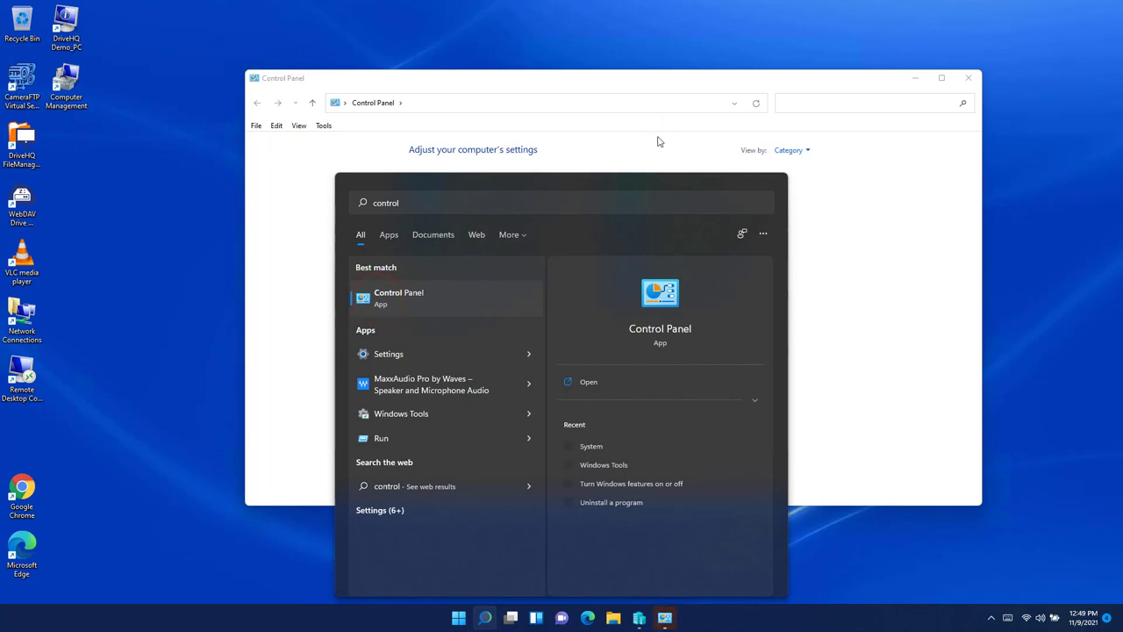
{"action": "left_click", "coordinate": [655, 93]}
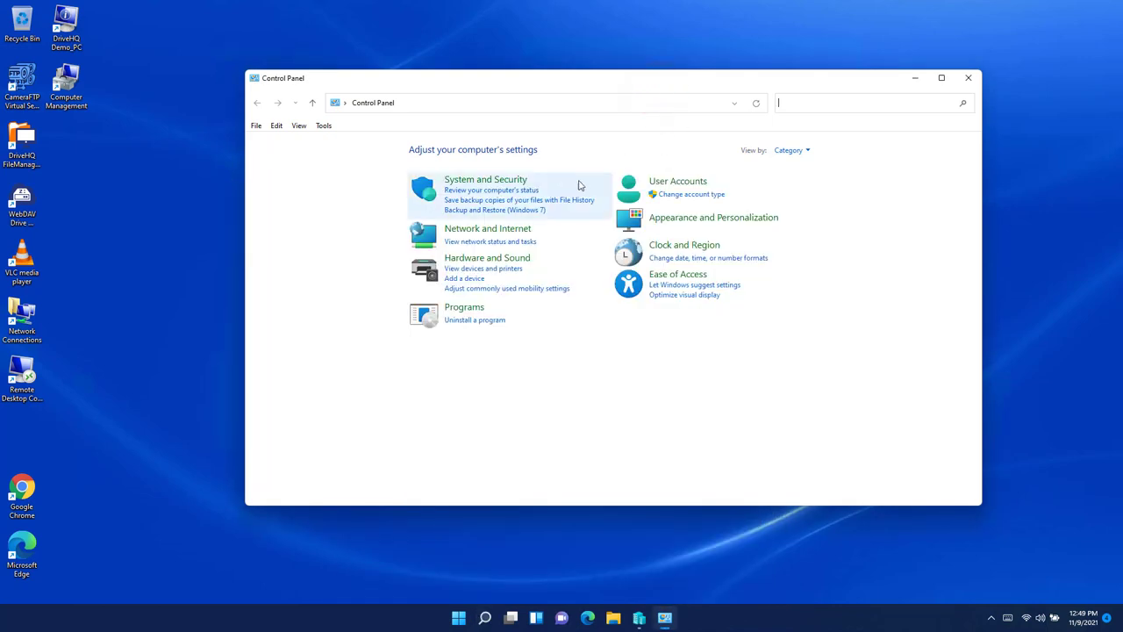
{"action": "left_click", "coordinate": [466, 308]}
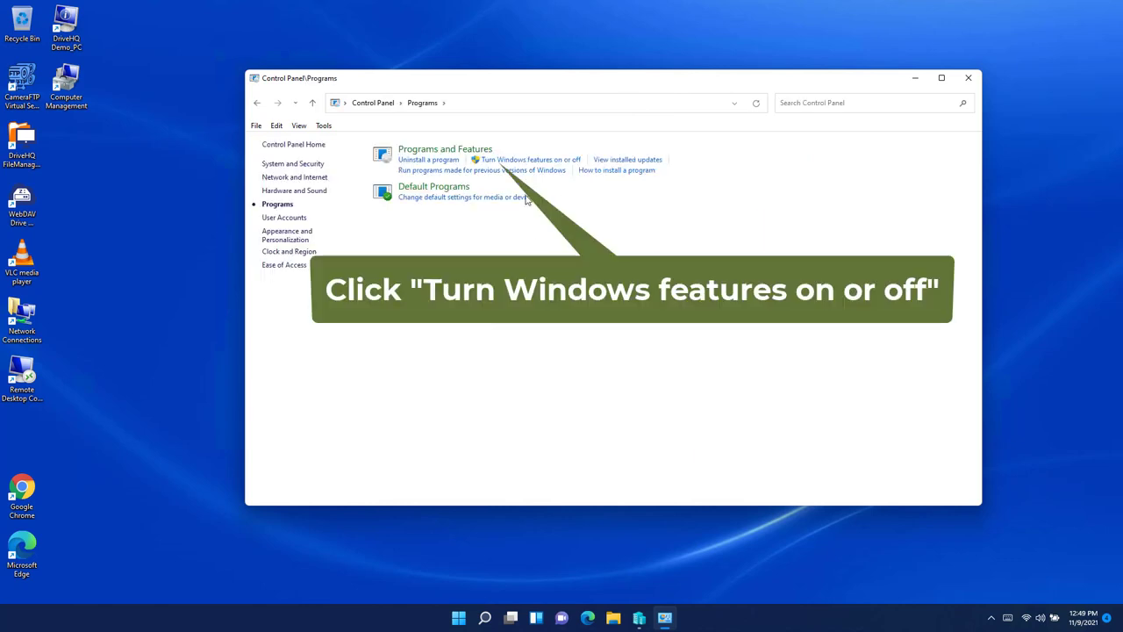
Enable Internet Information Services with its FTP Server component in Windows Features, then close Control Panel
{"action": "left_click", "coordinate": [522, 161]}
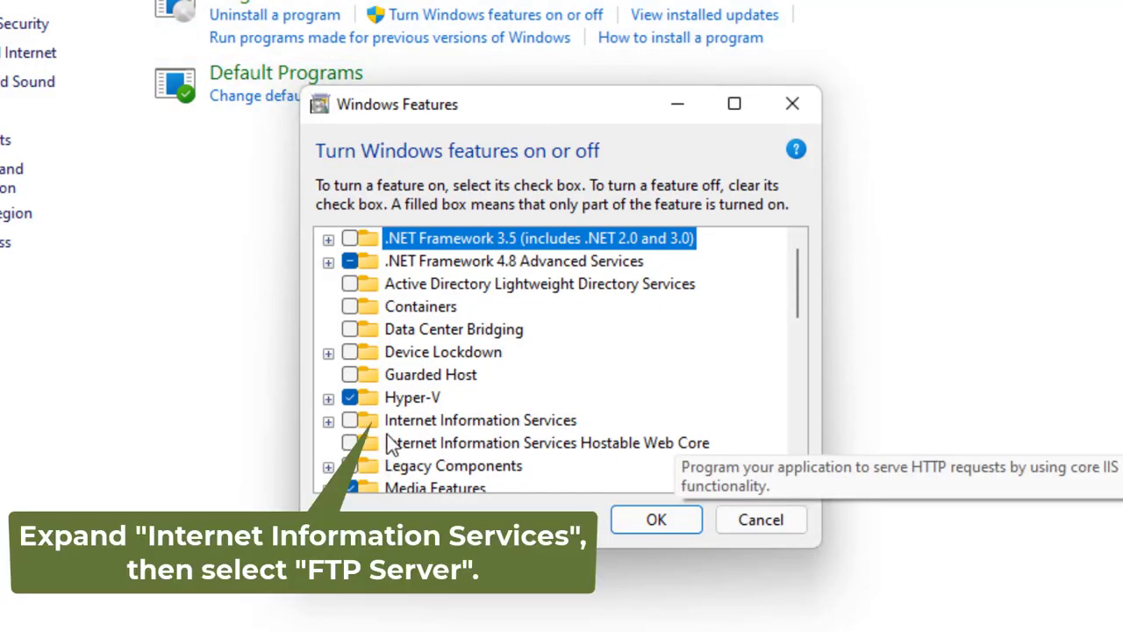
{"action": "left_click", "coordinate": [329, 422]}
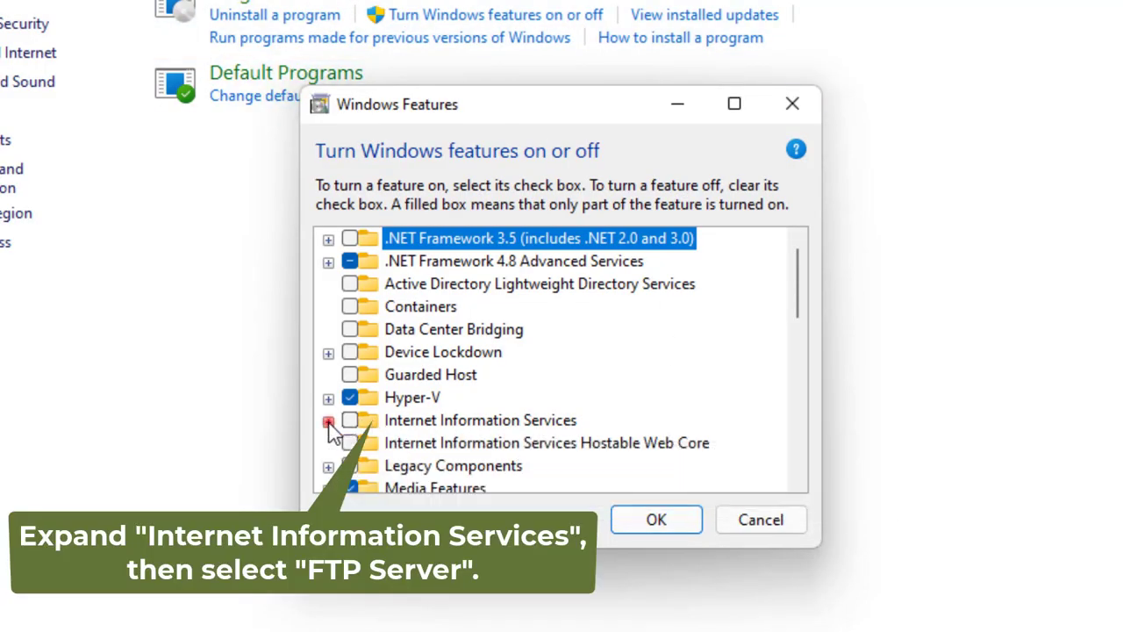
{"action": "left_click", "coordinate": [347, 401]}
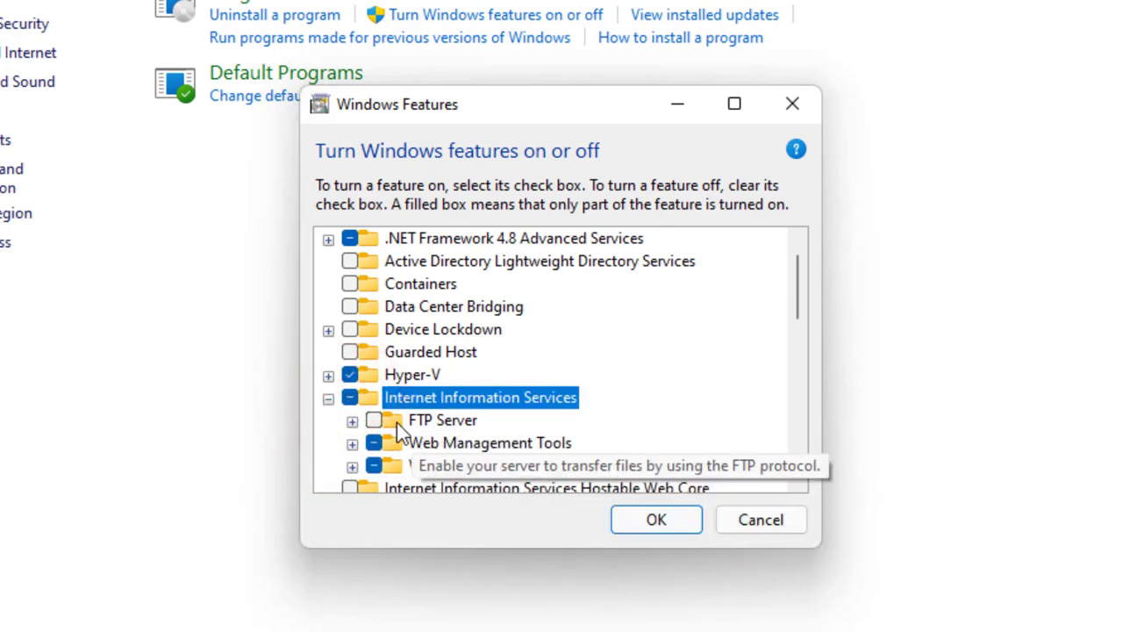
{"action": "left_click", "coordinate": [374, 420]}
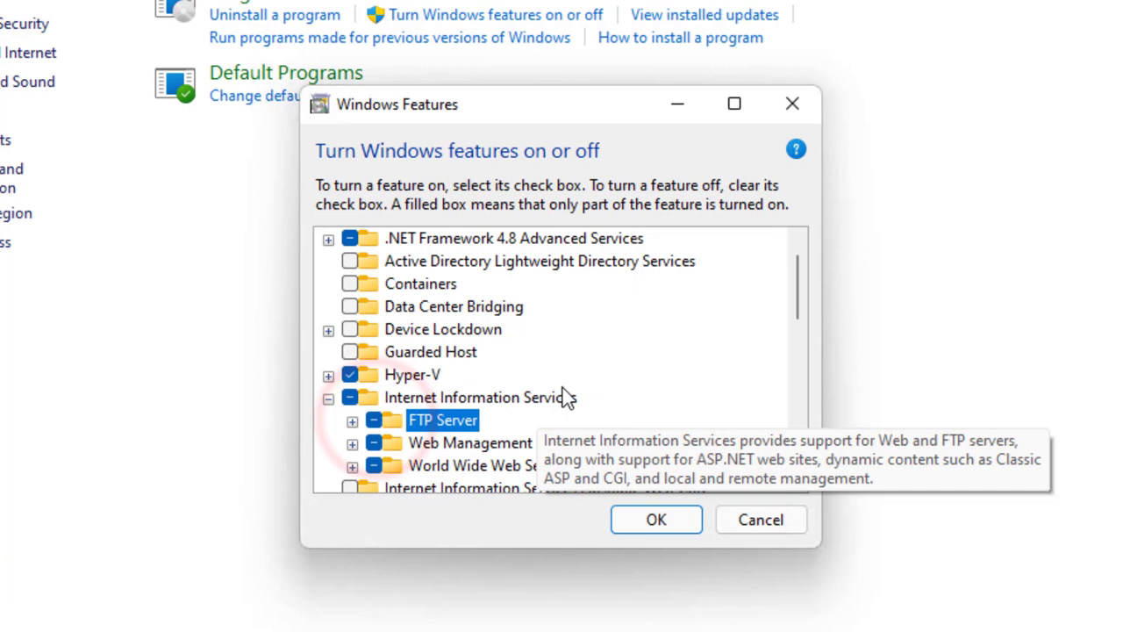
{"action": "key", "text": "Right"}
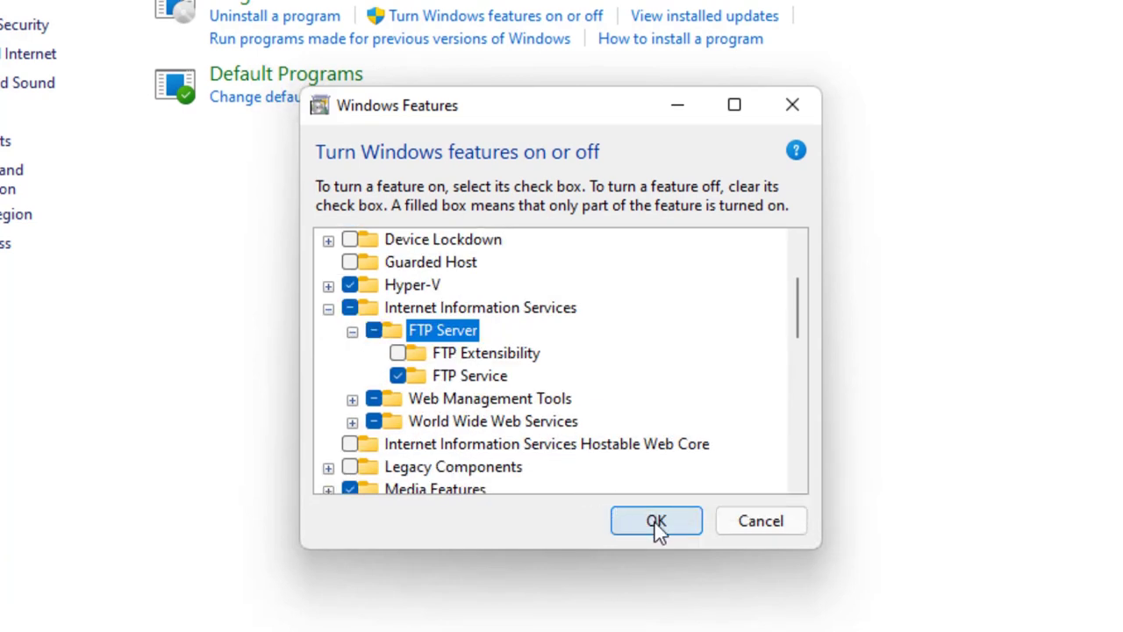
{"action": "left_click", "coordinate": [655, 519]}
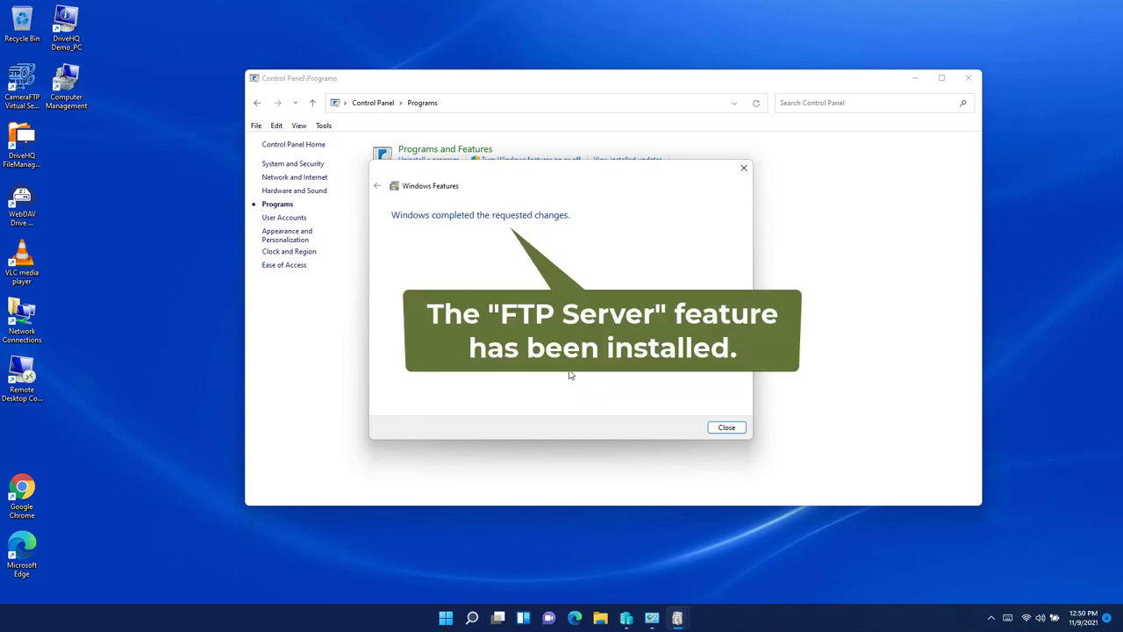
{"action": "left_click", "coordinate": [727, 429]}
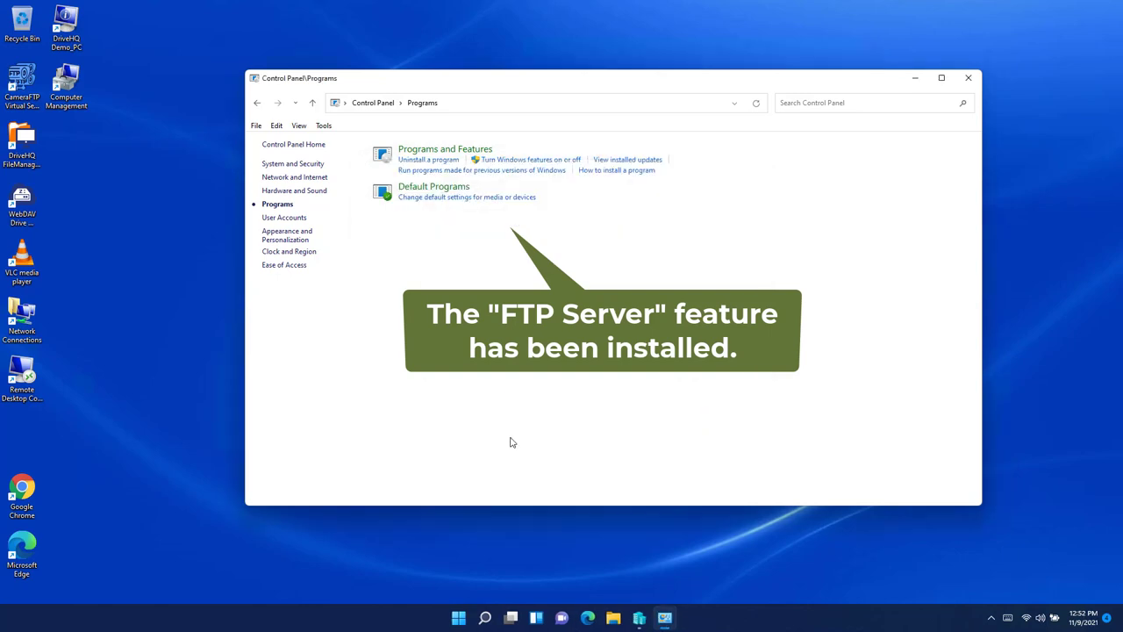
{"action": "left_click", "coordinate": [968, 79]}
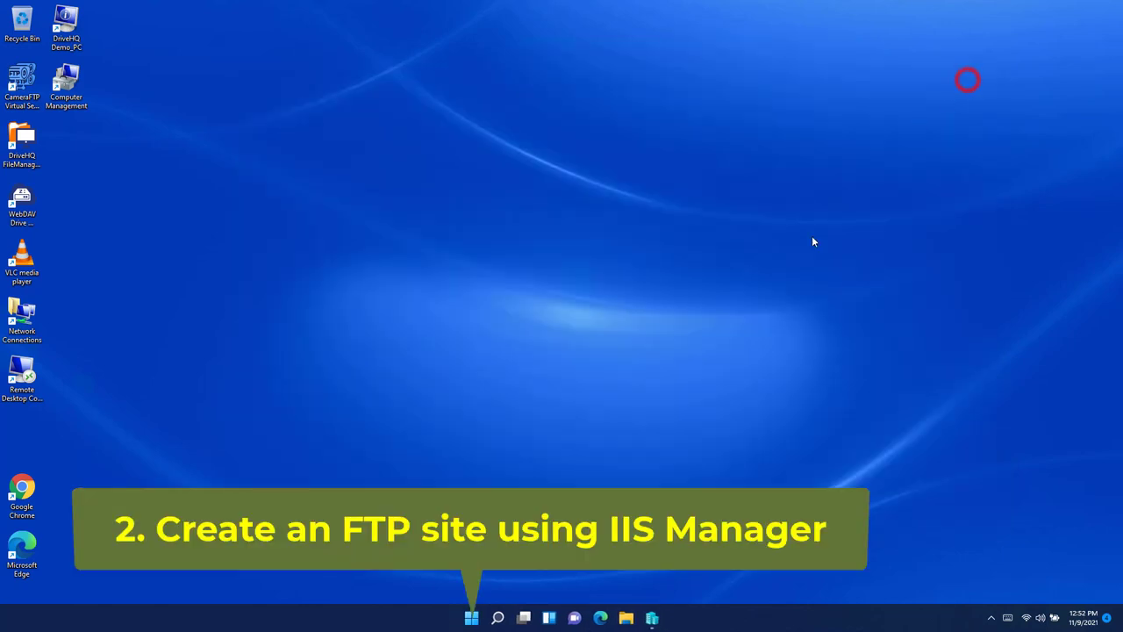
Launch IIS Manager from Start > All apps > Windows Tools and expand Sites
{"action": "left_click", "coordinate": [472, 619]}
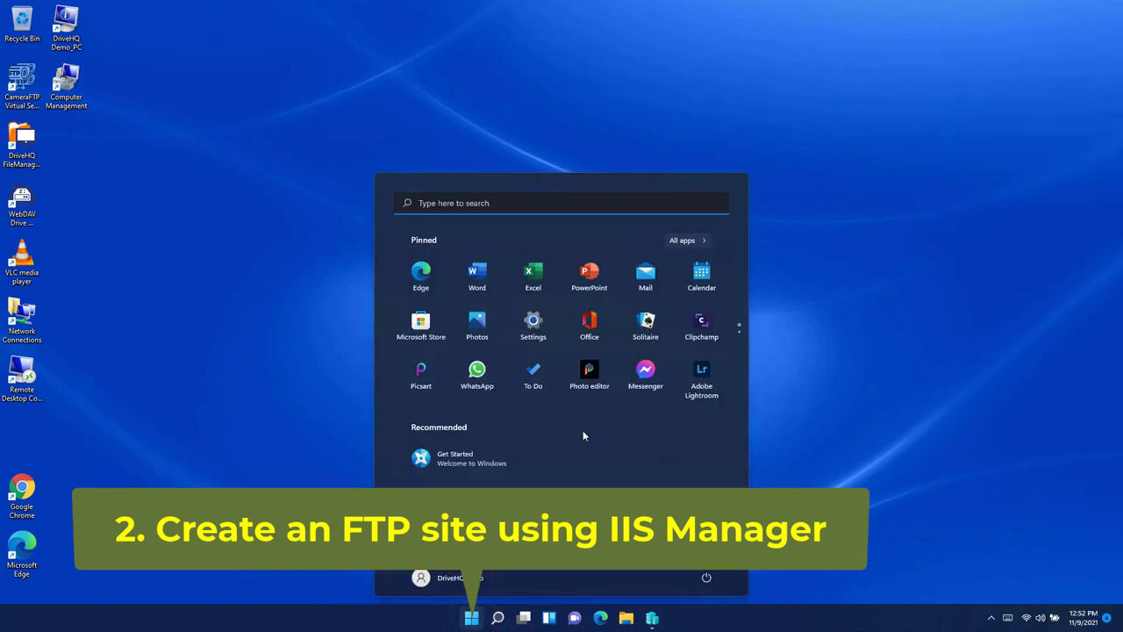
{"action": "left_click", "coordinate": [694, 241]}
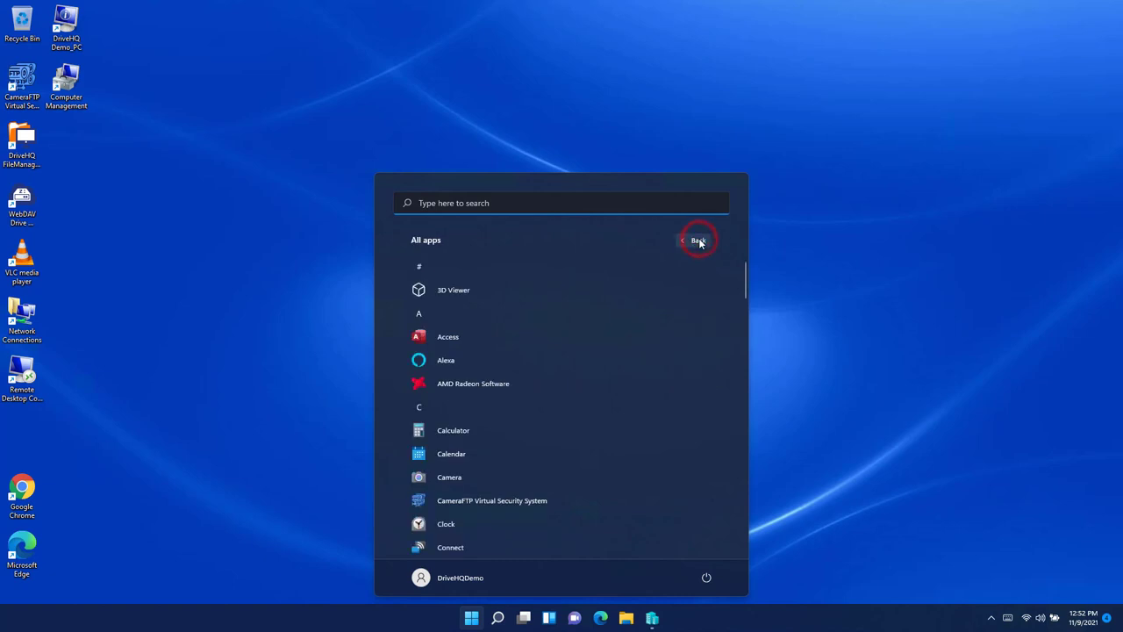
{"action": "left_click_drag", "start_coordinate": [746, 275], "coordinate": [746, 521]}
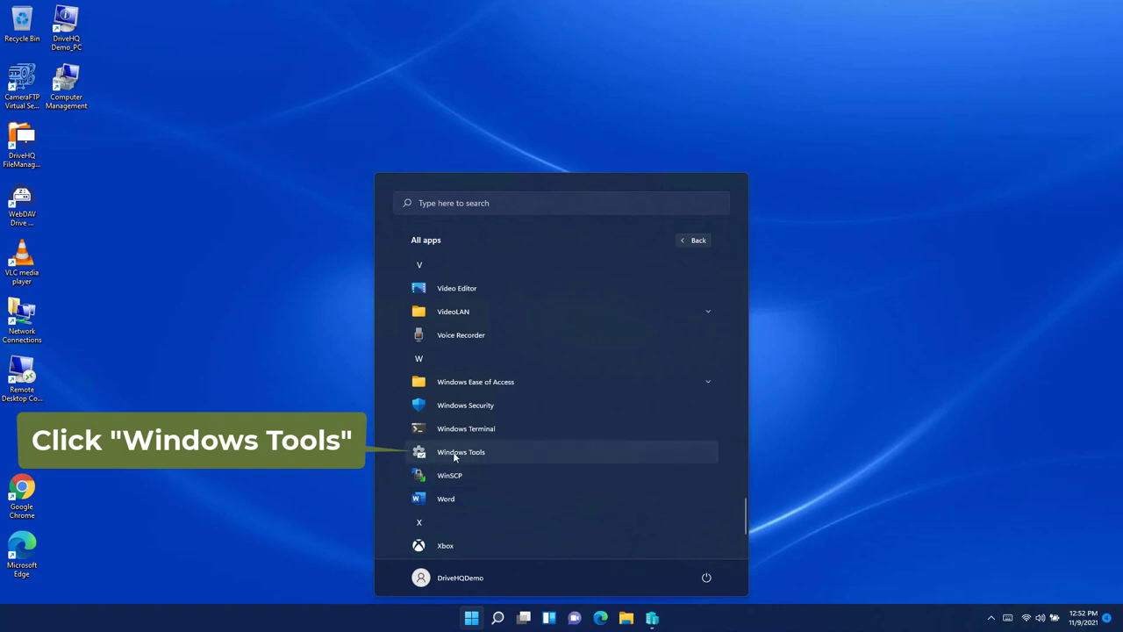
{"action": "left_click", "coordinate": [450, 453]}
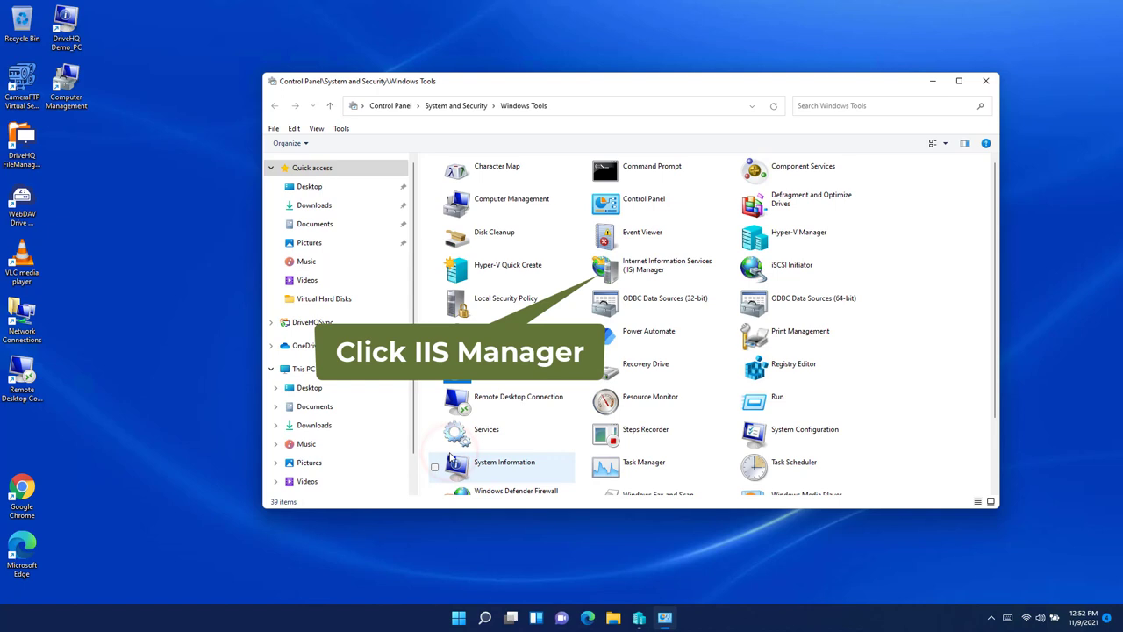
{"action": "double_click", "coordinate": [635, 273]}
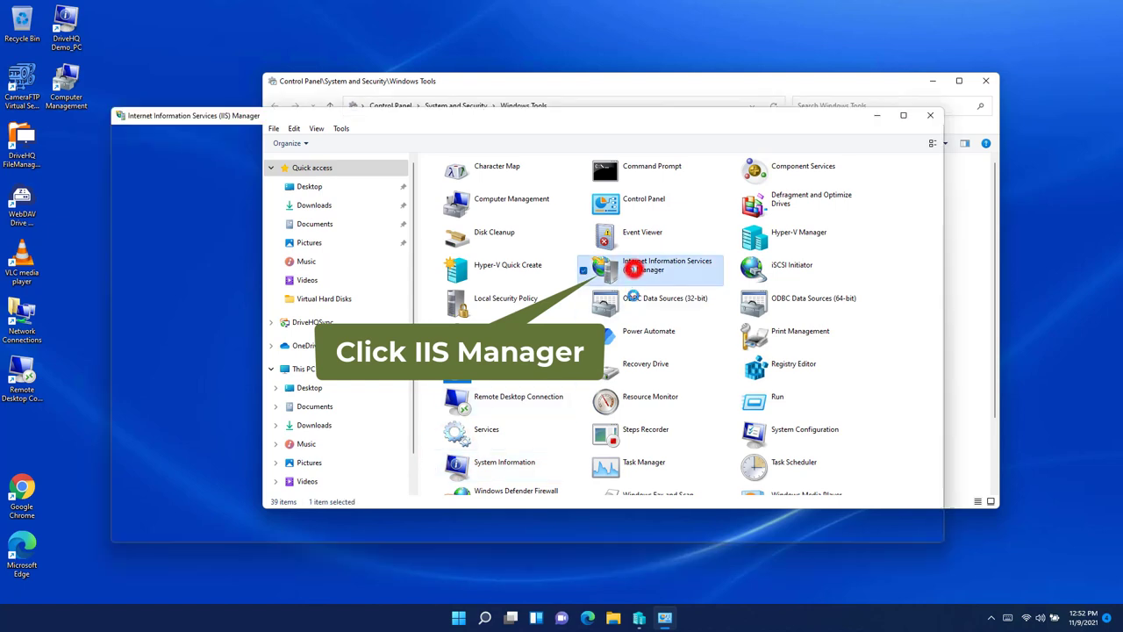
{"action": "left_click", "coordinate": [129, 213]}
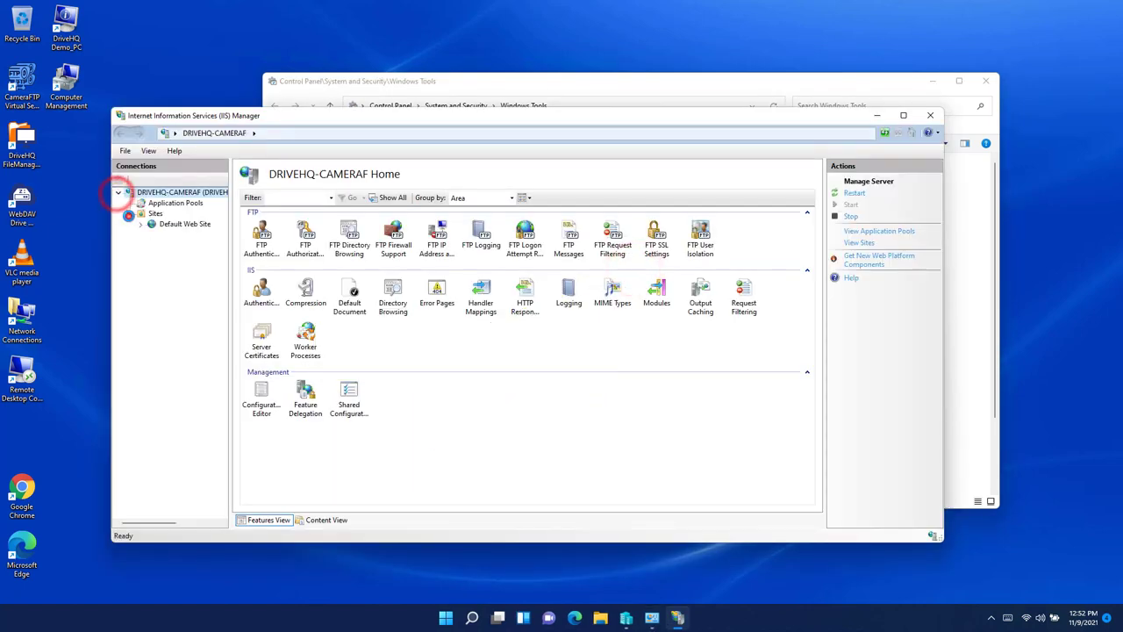
Start a new FTP site named DemoFTPSite with C:\inetpub\ftproot as its physical path
{"action": "left_click", "coordinate": [155, 214]}
{"action": "right_click", "coordinate": [155, 214]}
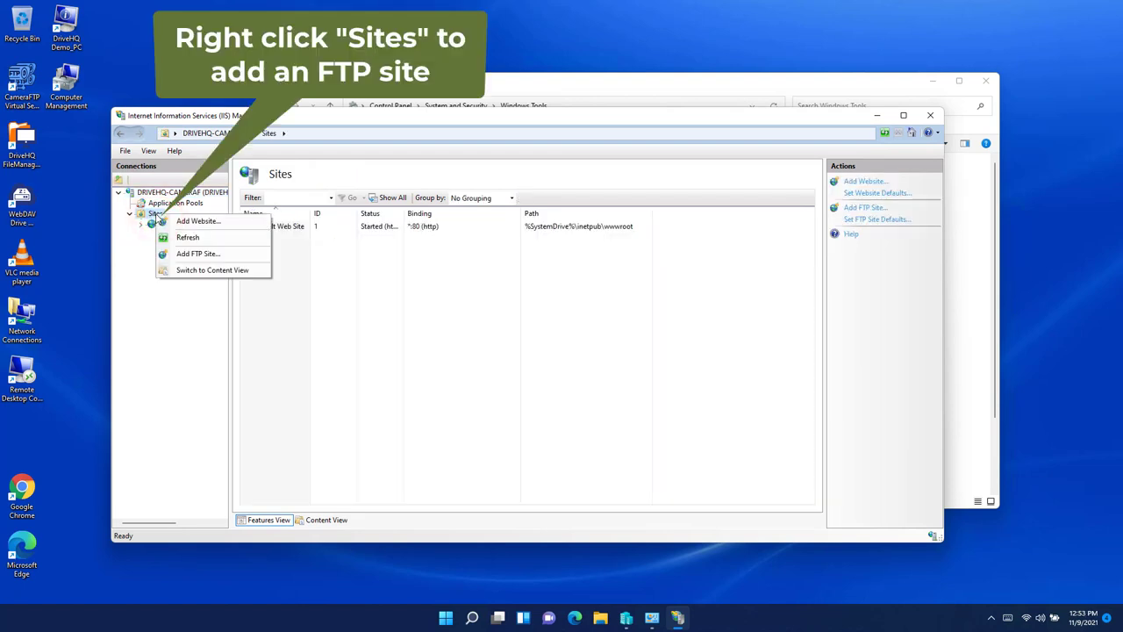
{"action": "left_click", "coordinate": [209, 253]}
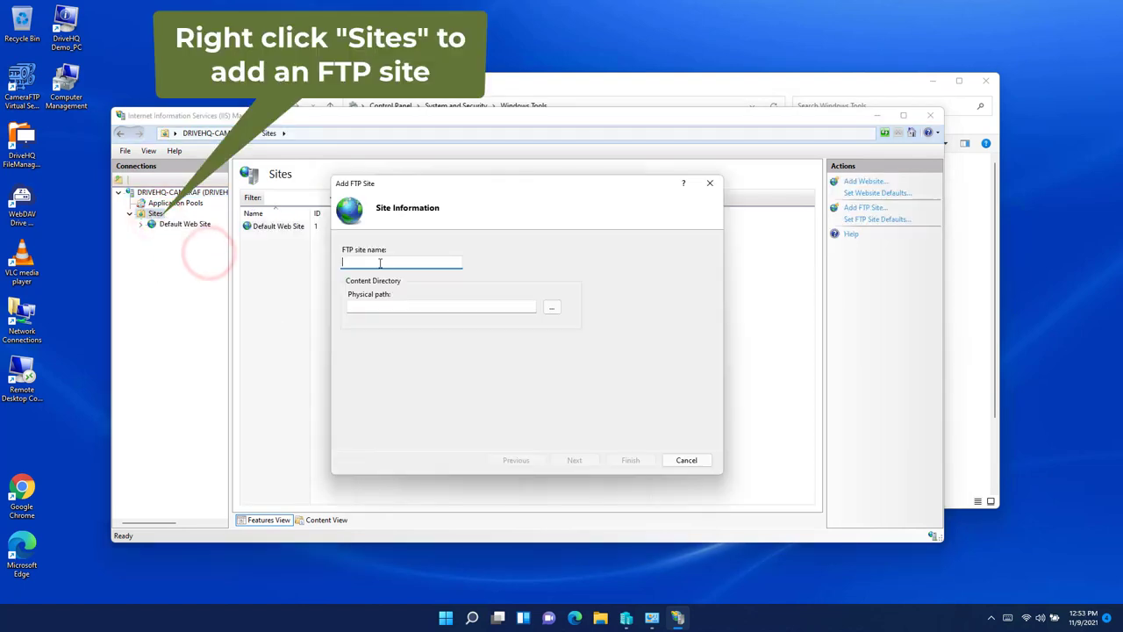
{"action": "left_click", "coordinate": [380, 262]}
{"action": "type", "text": "DemoFTPSite"}
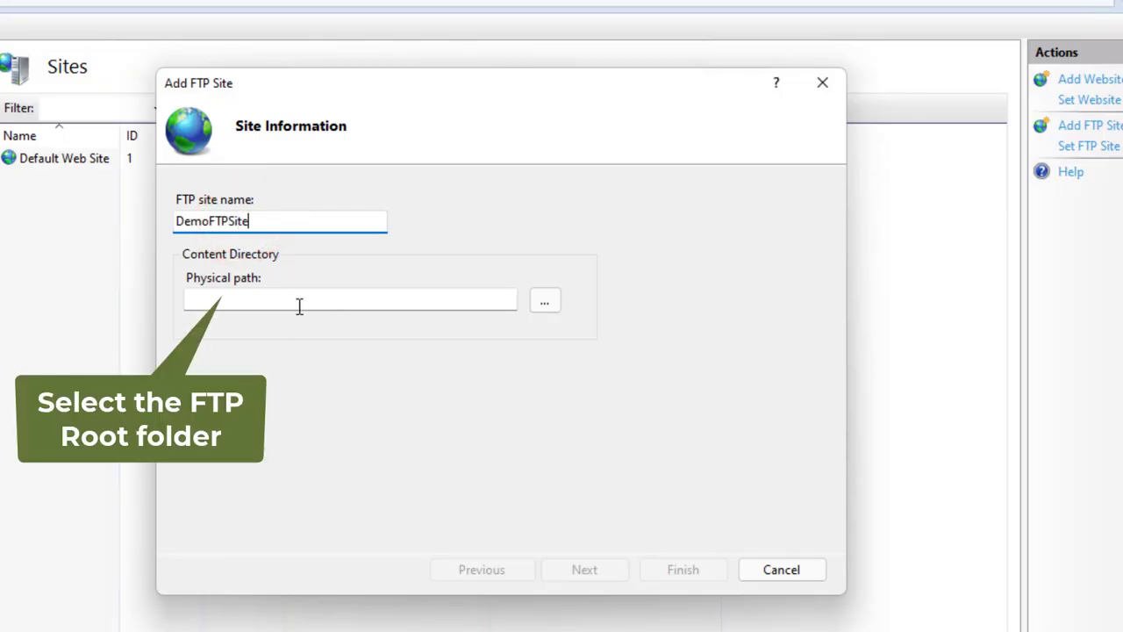
{"action": "left_click", "coordinate": [544, 301]}
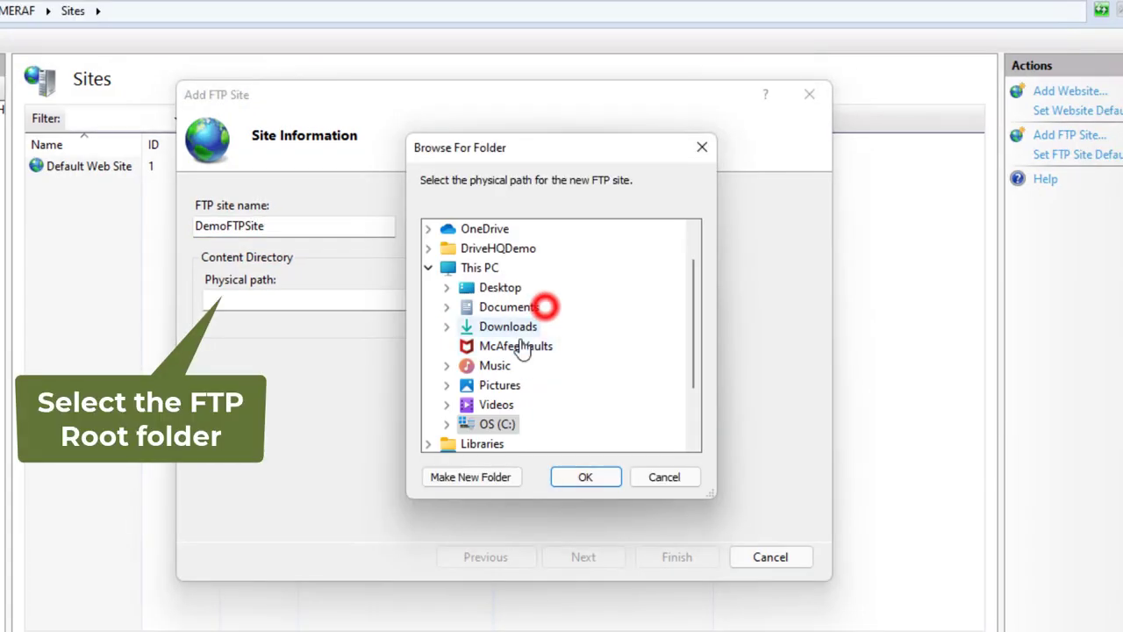
{"action": "scroll", "coordinate": [544, 316], "scroll_direction": "down", "scroll_amount": 3}
{"action": "left_click", "coordinate": [446, 351]}
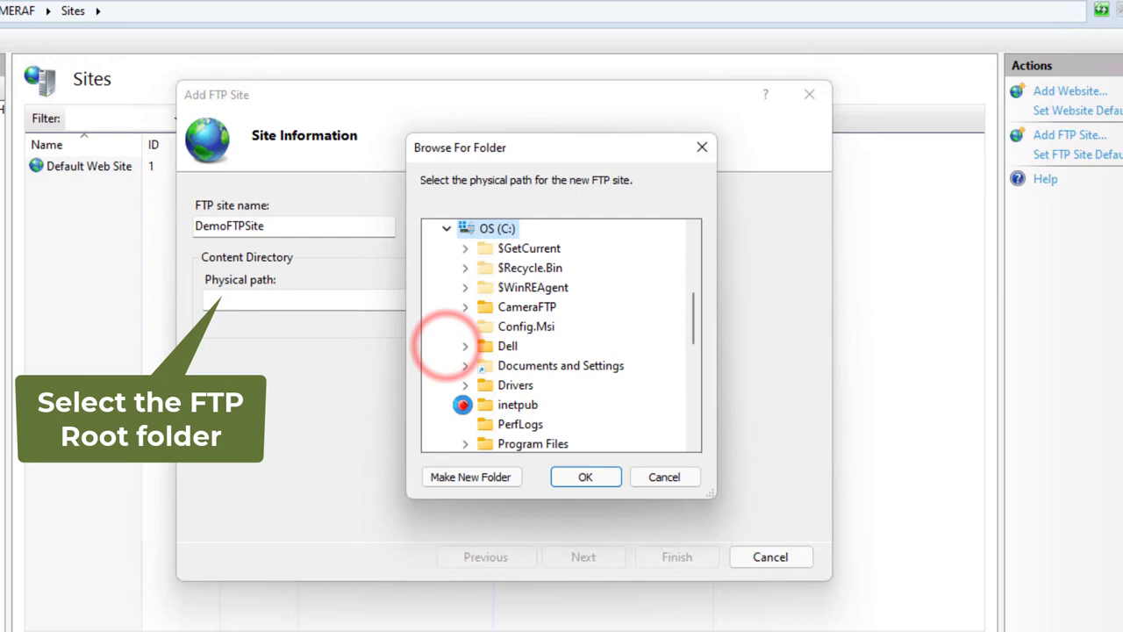
{"action": "left_click", "coordinate": [463, 404]}
{"action": "left_click", "coordinate": [504, 346]}
{"action": "left_click", "coordinate": [579, 474]}
{"action": "left_click", "coordinate": [584, 558]}
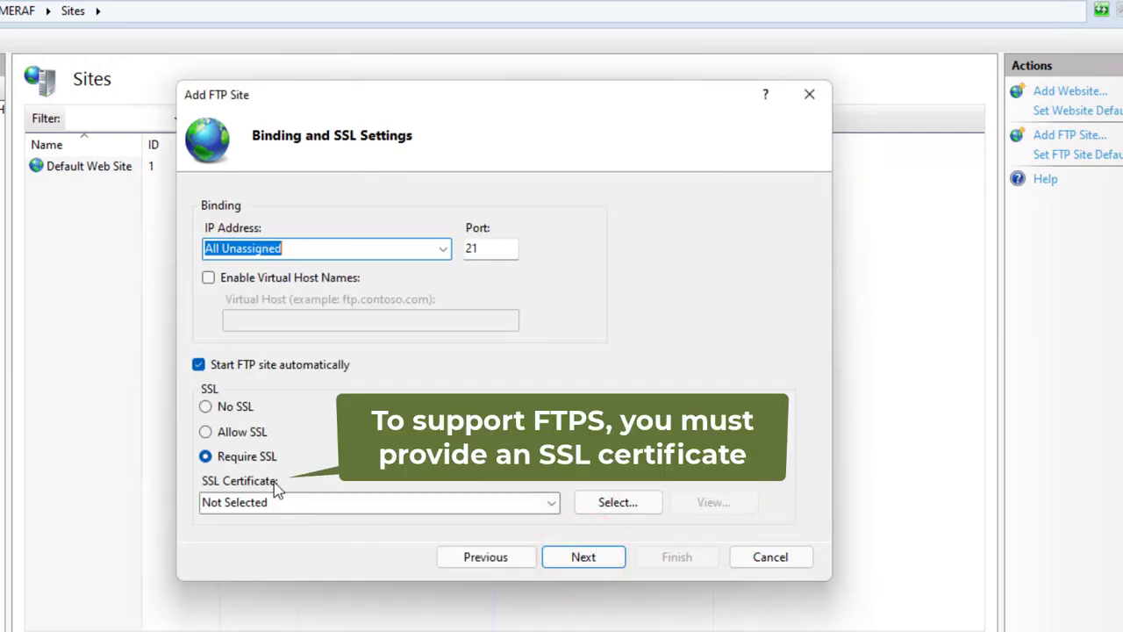
Set the site's binding SSL option to No SSL after the certificate warning
{"action": "left_click", "coordinate": [346, 503]}
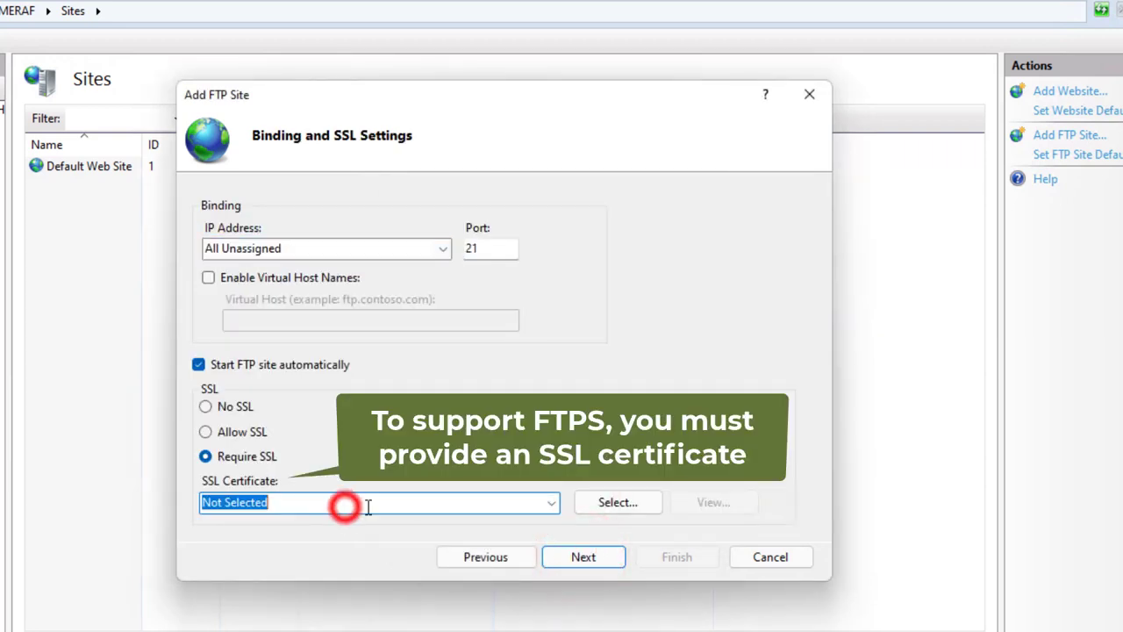
{"action": "left_click", "coordinate": [206, 432]}
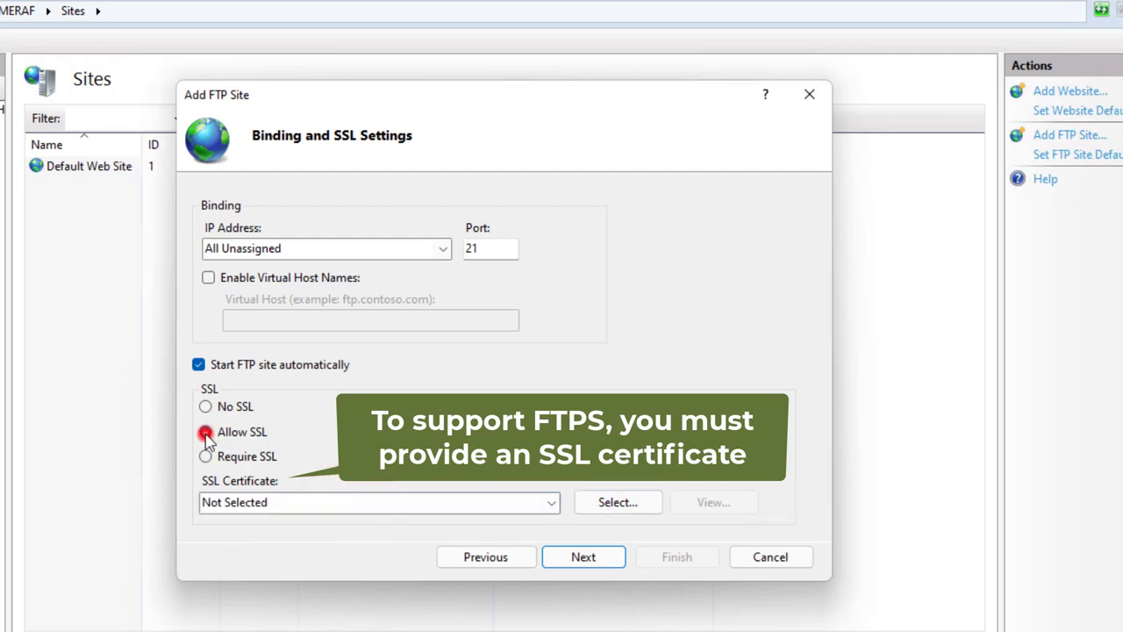
{"action": "left_click", "coordinate": [589, 558]}
{"action": "left_click", "coordinate": [639, 369]}
{"action": "left_click", "coordinate": [206, 407]}
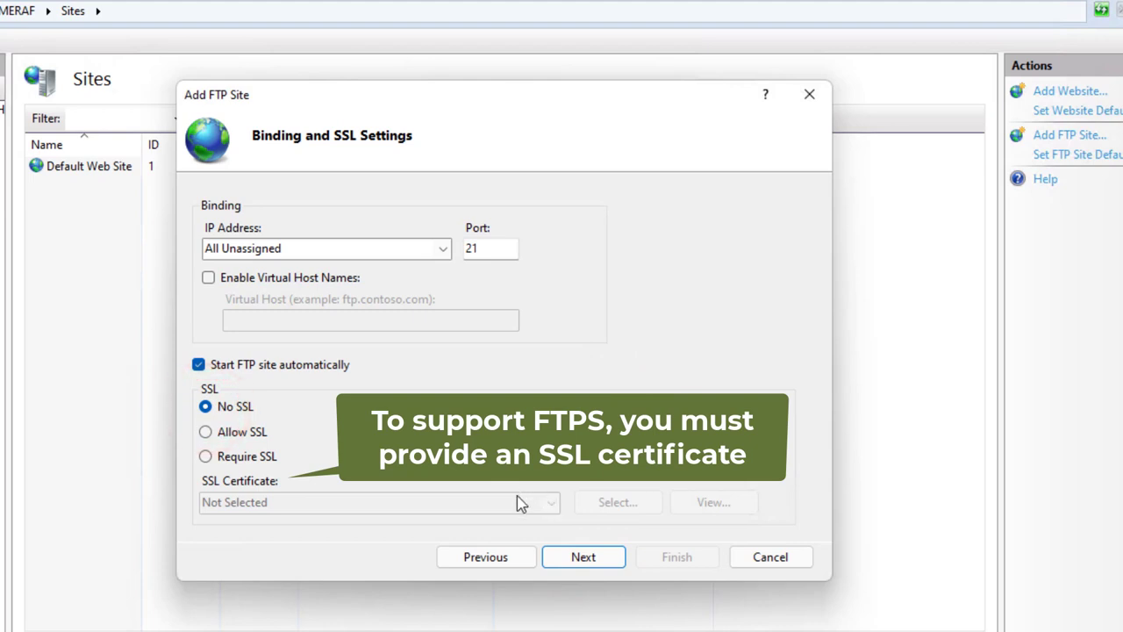
{"action": "left_click", "coordinate": [583, 558]}
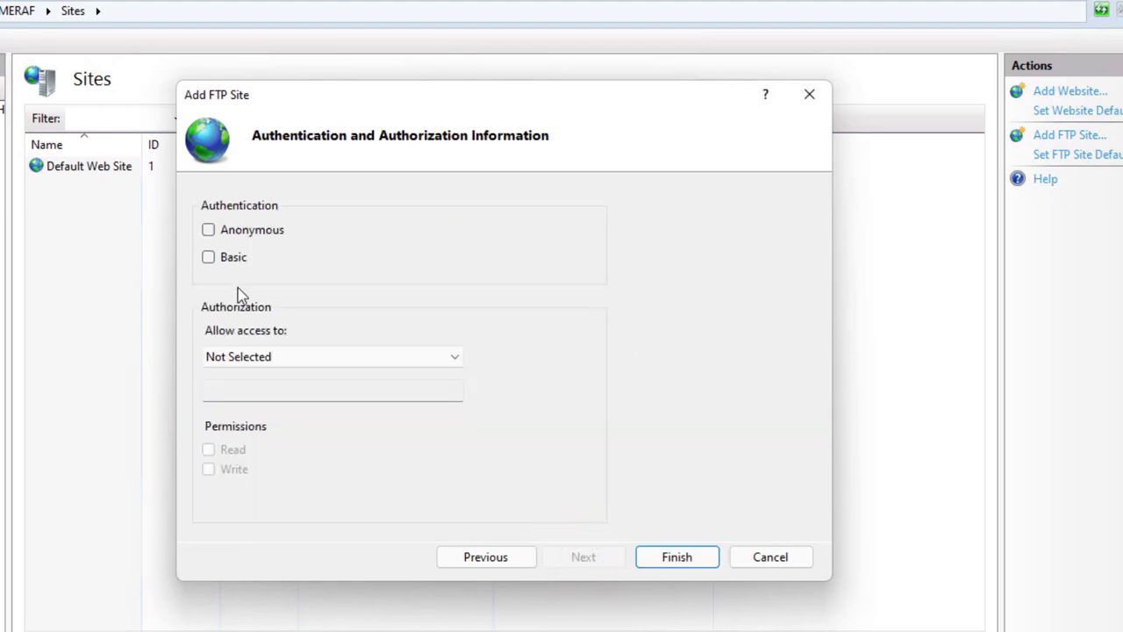
Enable Anonymous and Basic authentication and give All users Read and Write access
{"action": "left_click", "coordinate": [208, 257]}
{"action": "left_click", "coordinate": [208, 230]}
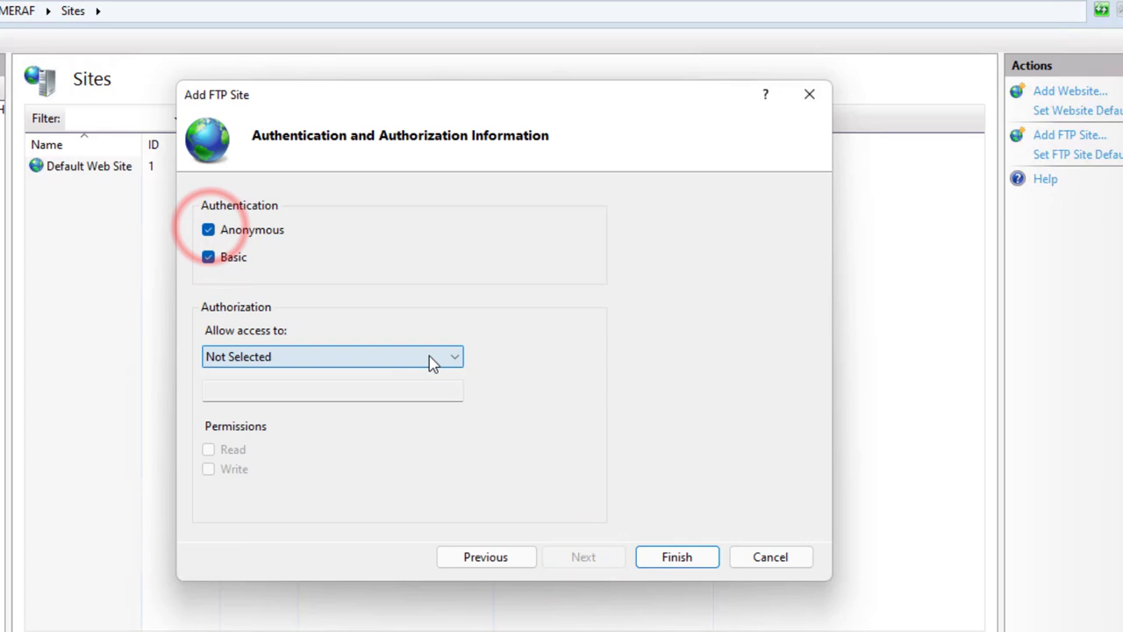
{"action": "left_click", "coordinate": [429, 355]}
{"action": "left_click", "coordinate": [244, 435]}
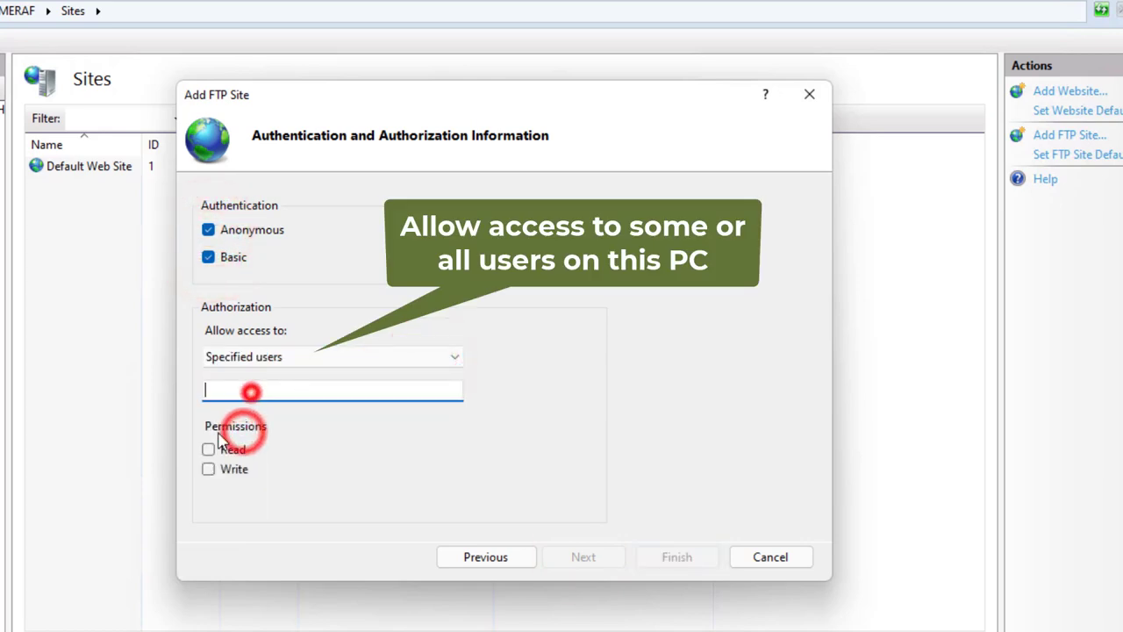
{"action": "left_click", "coordinate": [208, 450]}
{"action": "left_click", "coordinate": [207, 470]}
{"action": "left_click", "coordinate": [271, 390]}
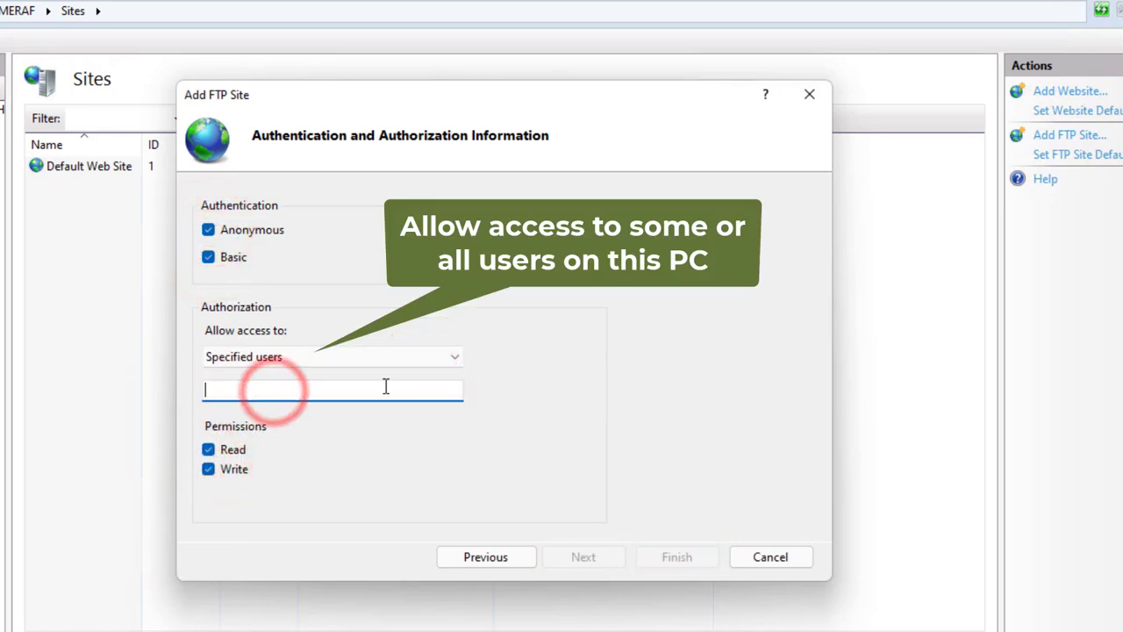
{"action": "left_click", "coordinate": [451, 355]}
{"action": "left_click", "coordinate": [248, 392]}
{"action": "left_click", "coordinate": [676, 557]}
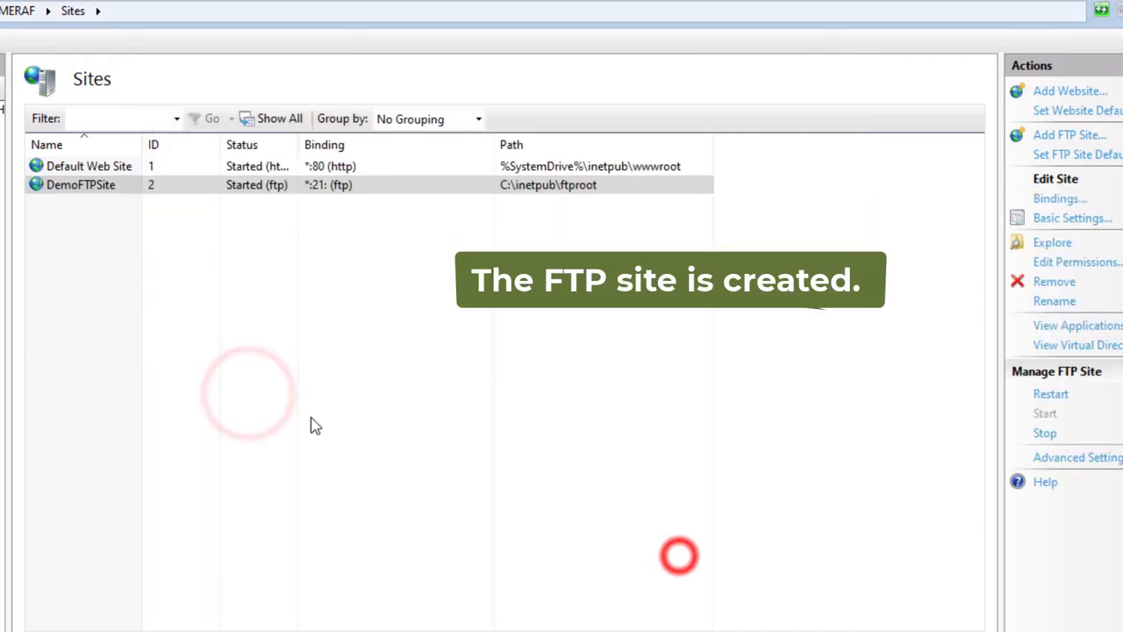
{"action": "left_click", "coordinate": [304, 383]}
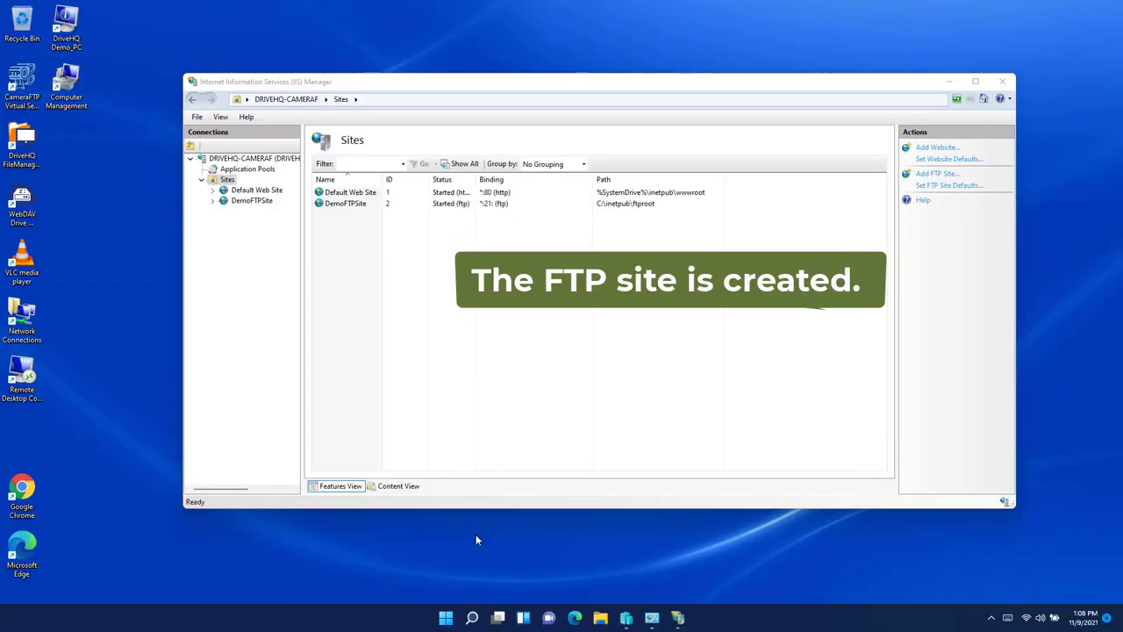
Open Computer Management from the Win+X menu and begin a new local user under Users
{"action": "right_click", "coordinate": [446, 619]}
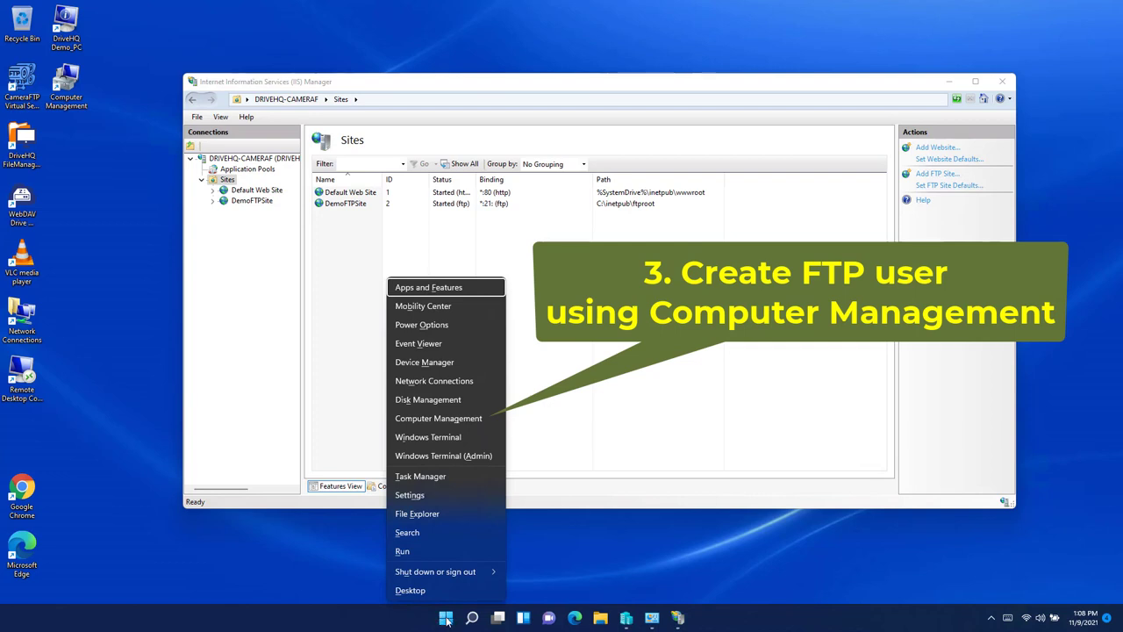
{"action": "left_click", "coordinate": [434, 418]}
{"action": "left_click", "coordinate": [278, 181]}
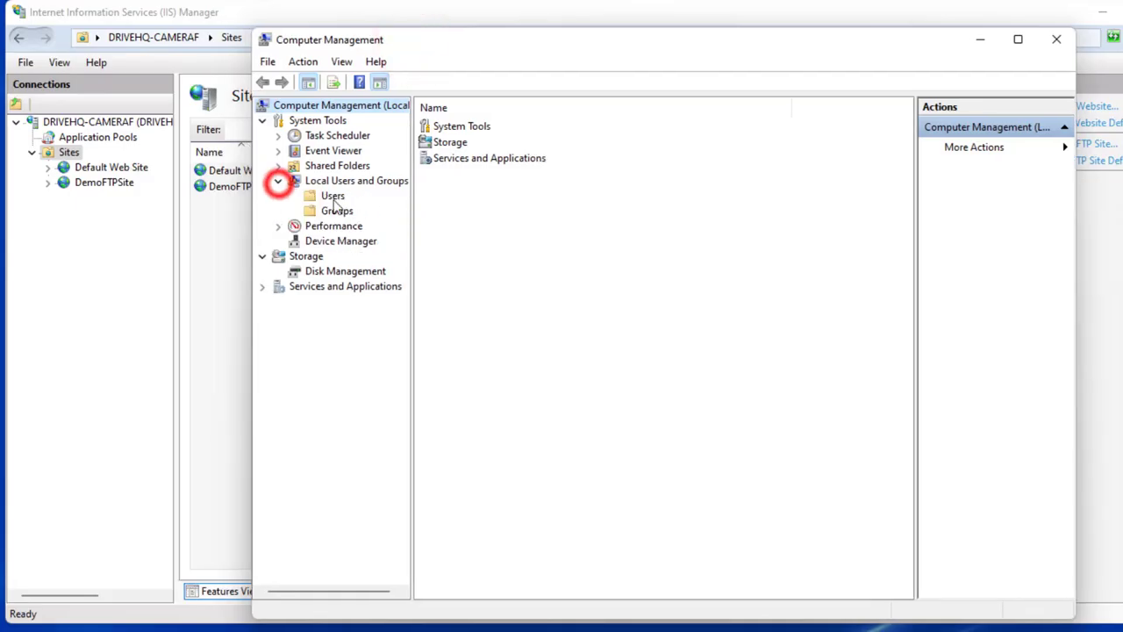
{"action": "left_click", "coordinate": [325, 196]}
{"action": "left_click", "coordinate": [471, 253]}
{"action": "right_click", "coordinate": [467, 252]}
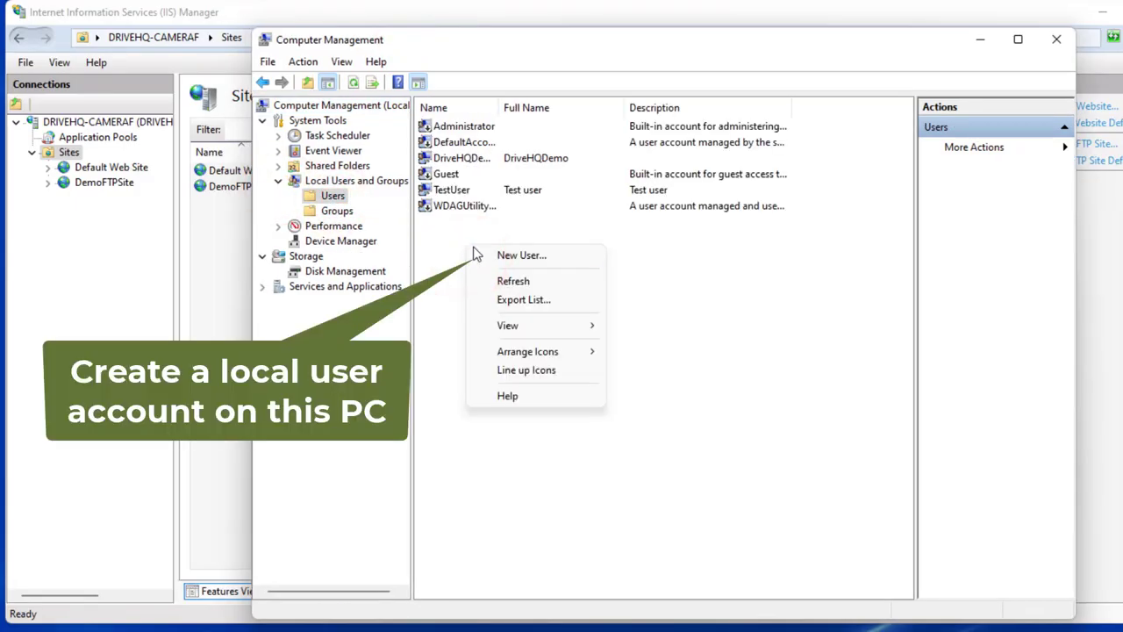
{"action": "left_click", "coordinate": [529, 255]}
Create user DemoUser1 with a password that never expires and no forced change at logon
{"action": "left_click", "coordinate": [632, 208]}
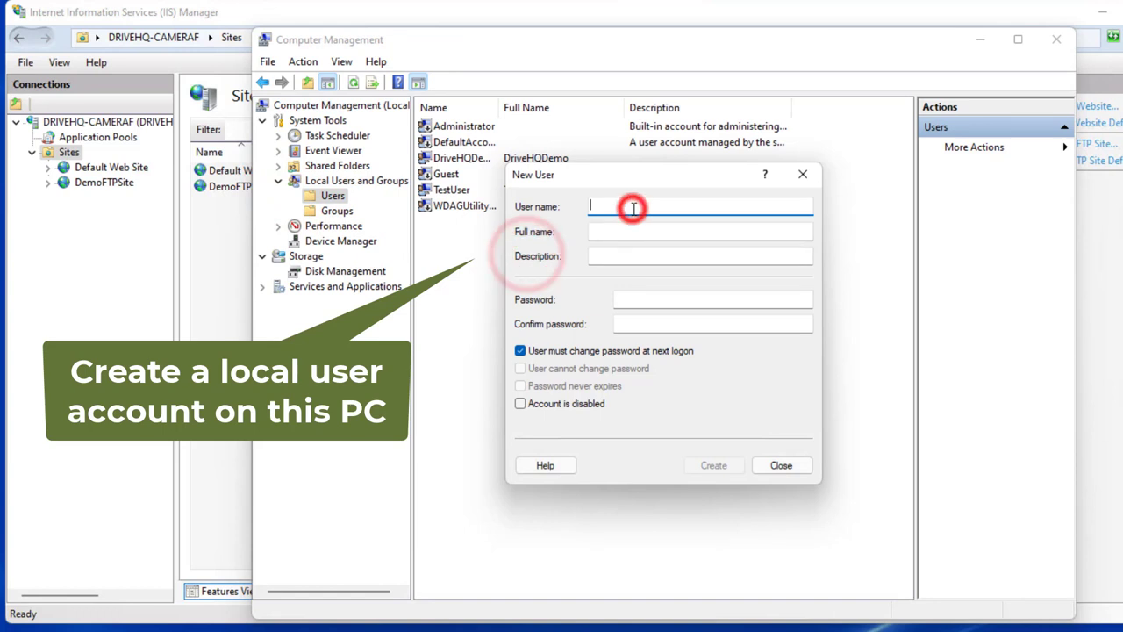
{"action": "type", "text": "DemoUser1"}
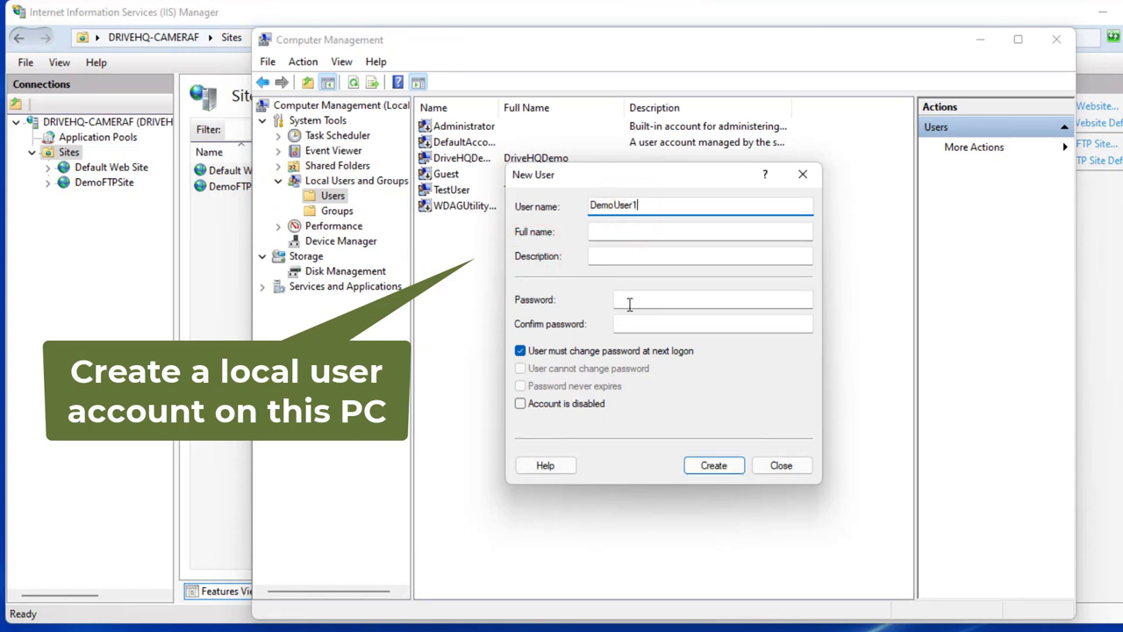
{"action": "left_click", "coordinate": [632, 297]}
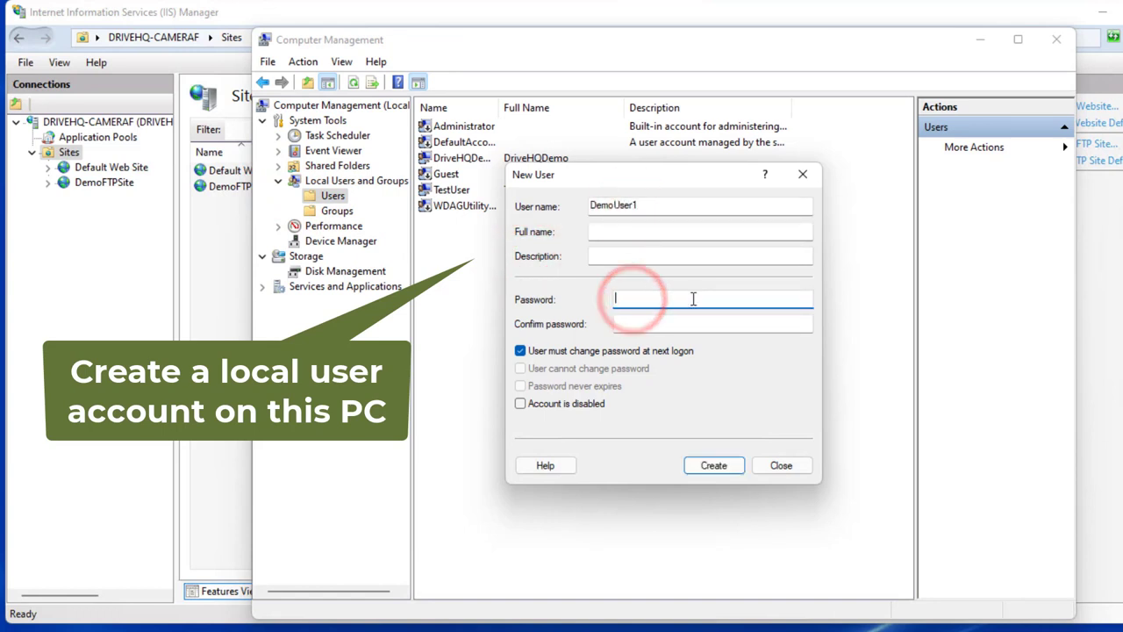
{"action": "type", "text": "***********"}
{"action": "key", "text": "Tab"}
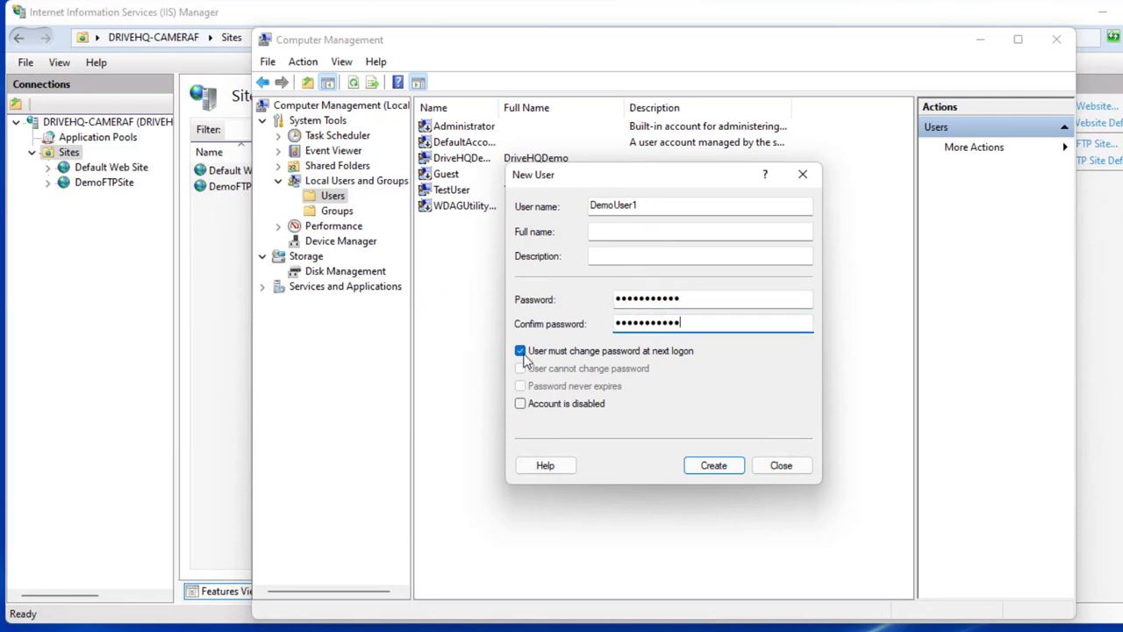
{"action": "left_click", "coordinate": [519, 351]}
{"action": "left_click", "coordinate": [519, 386]}
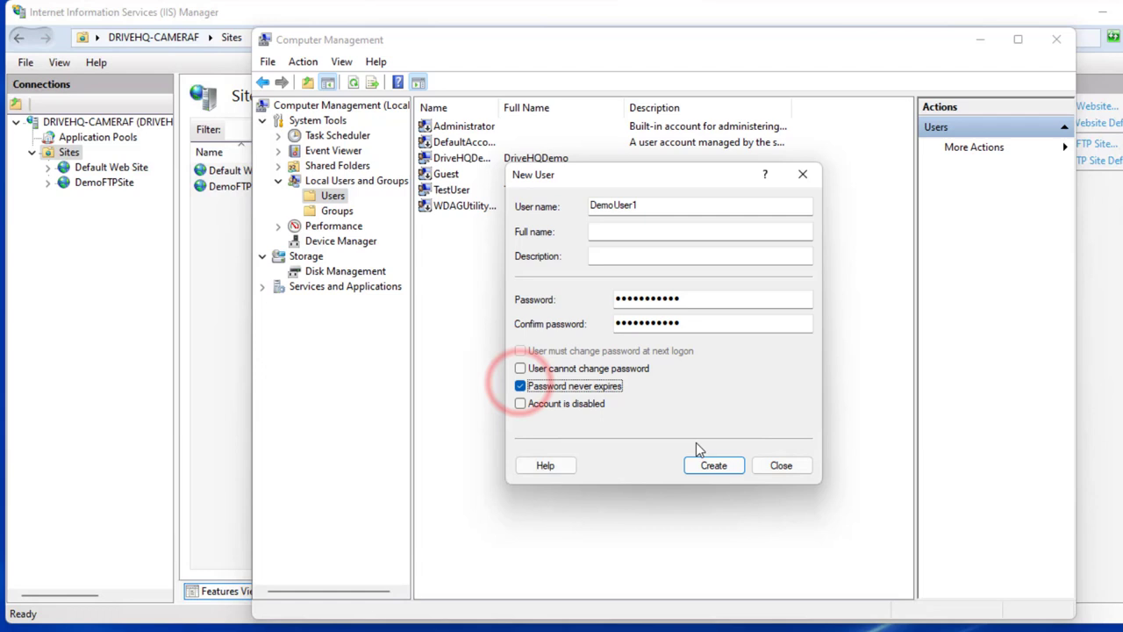
{"action": "left_click", "coordinate": [714, 466]}
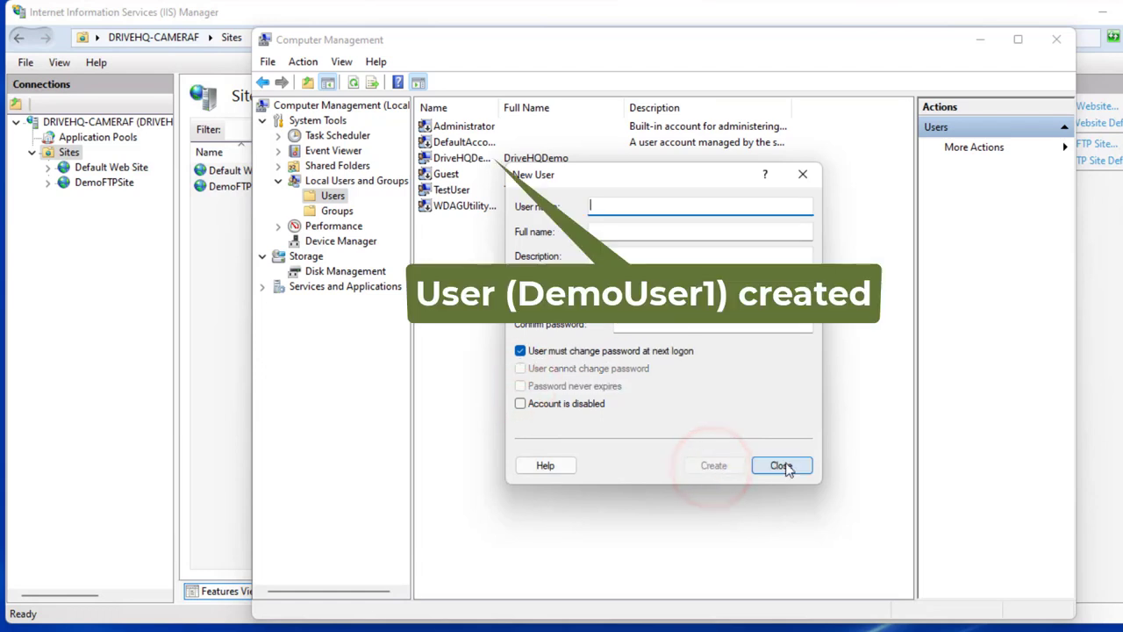
{"action": "left_click", "coordinate": [778, 466]}
{"action": "left_click", "coordinate": [459, 160]}
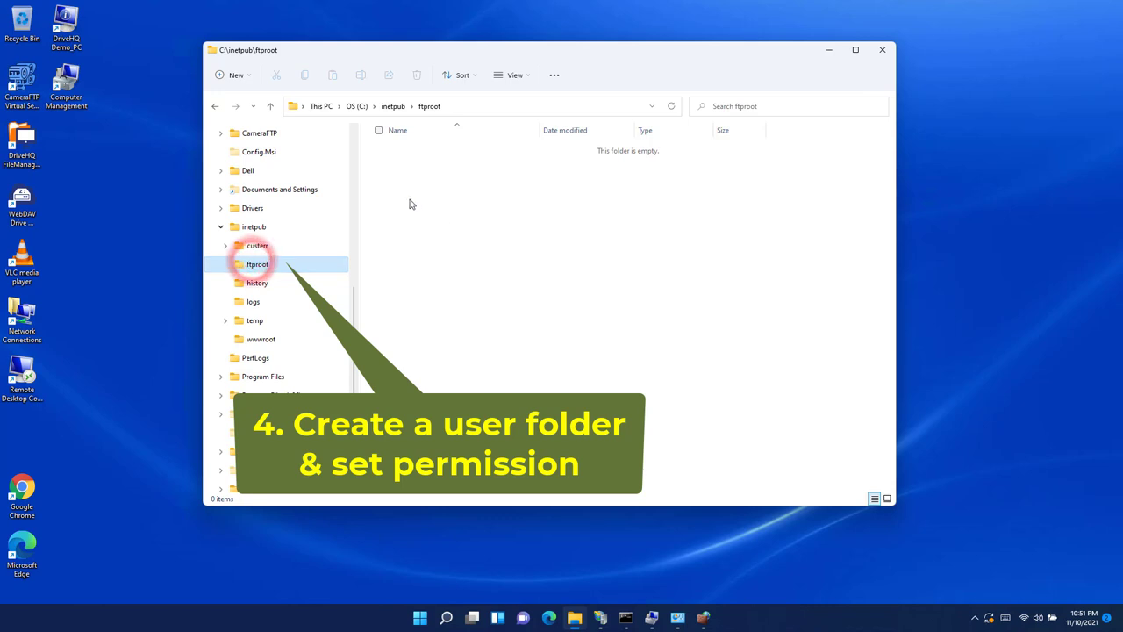
Add a new folder named demoUser1 in ftproot, approving the administrator prompt
{"action": "right_click", "coordinate": [409, 200]}
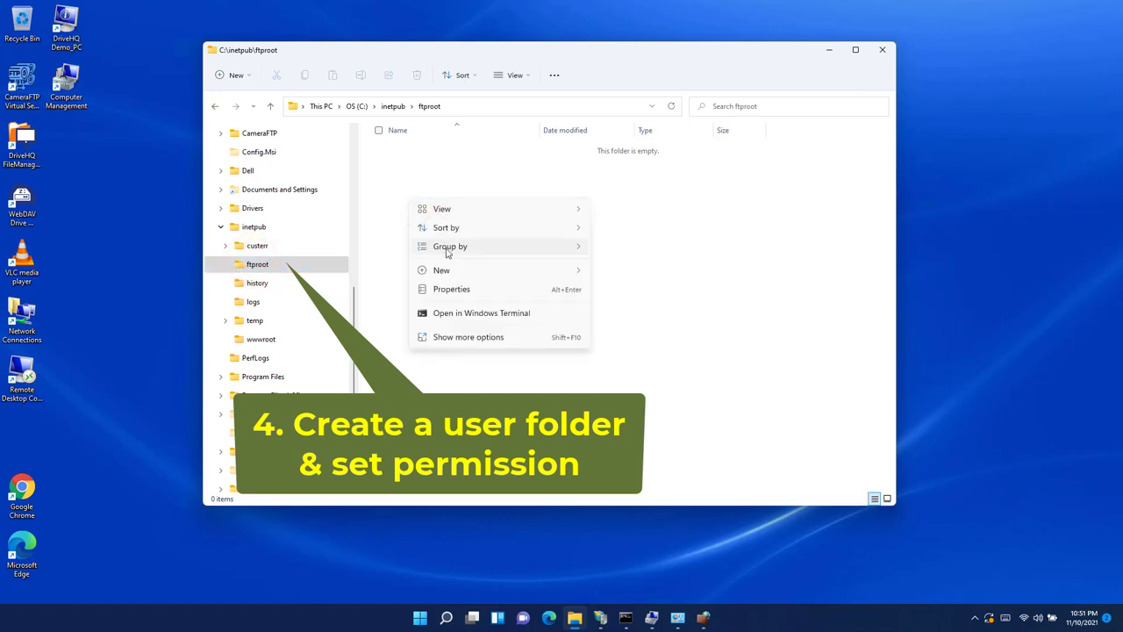
{"action": "left_click", "coordinate": [444, 272]}
{"action": "left_click", "coordinate": [619, 272]}
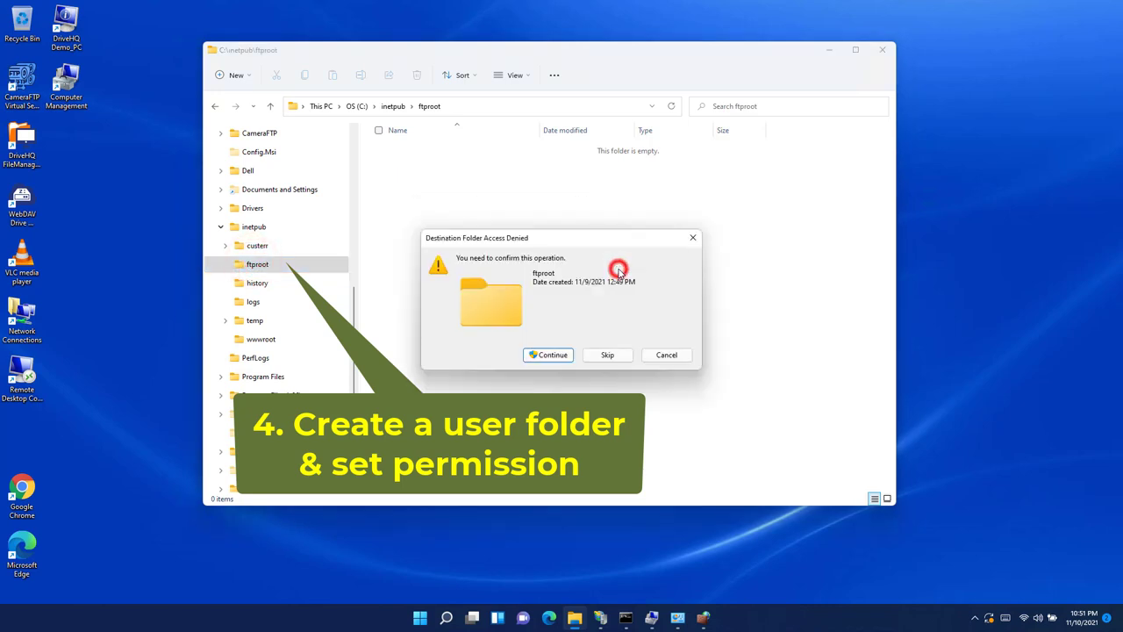
{"action": "left_click", "coordinate": [547, 354]}
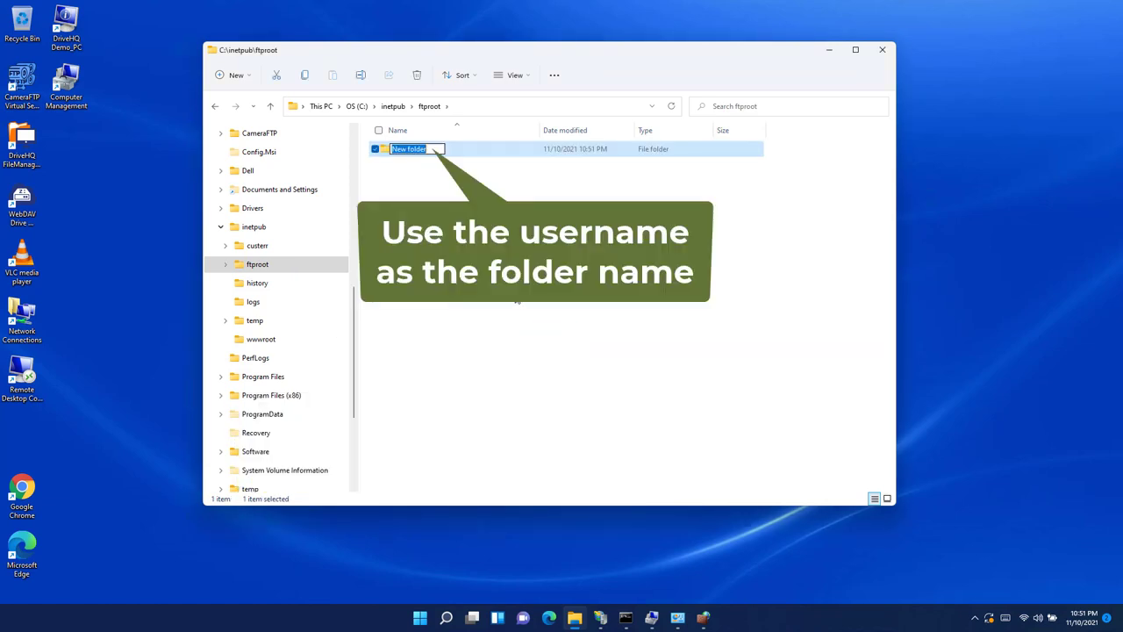
{"action": "type", "text": "demoUser1"}
{"action": "left_click", "coordinate": [517, 301]}
Add the DemoUser1 account to the demoUser1 folder's security permissions list
{"action": "right_click", "coordinate": [426, 154]}
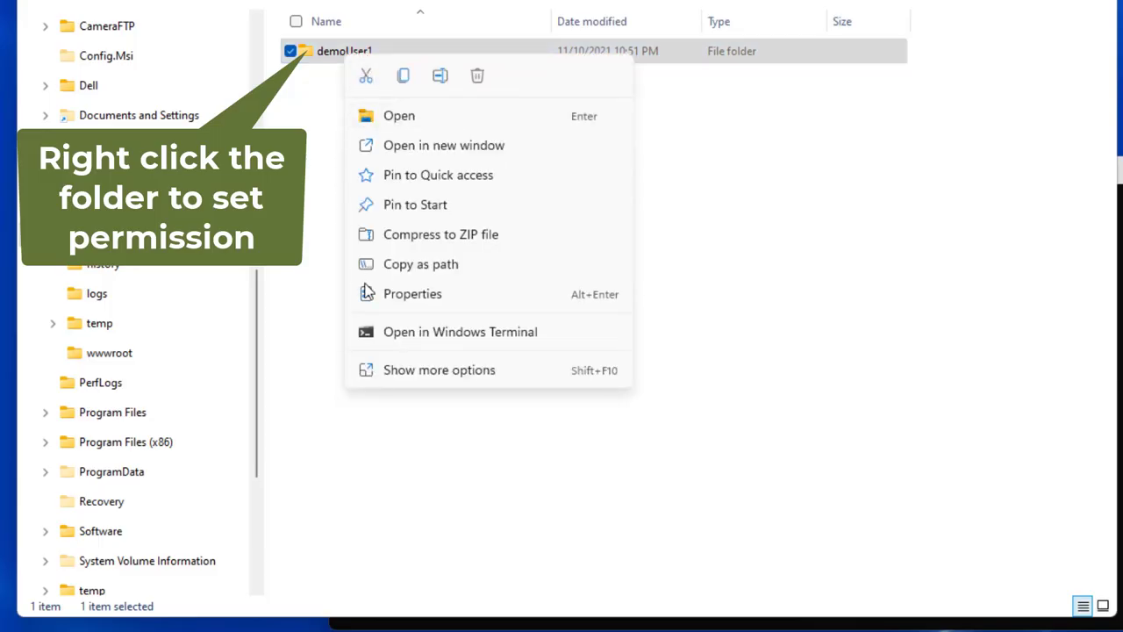
{"action": "left_click", "coordinate": [408, 292]}
{"action": "left_click", "coordinate": [468, 99]}
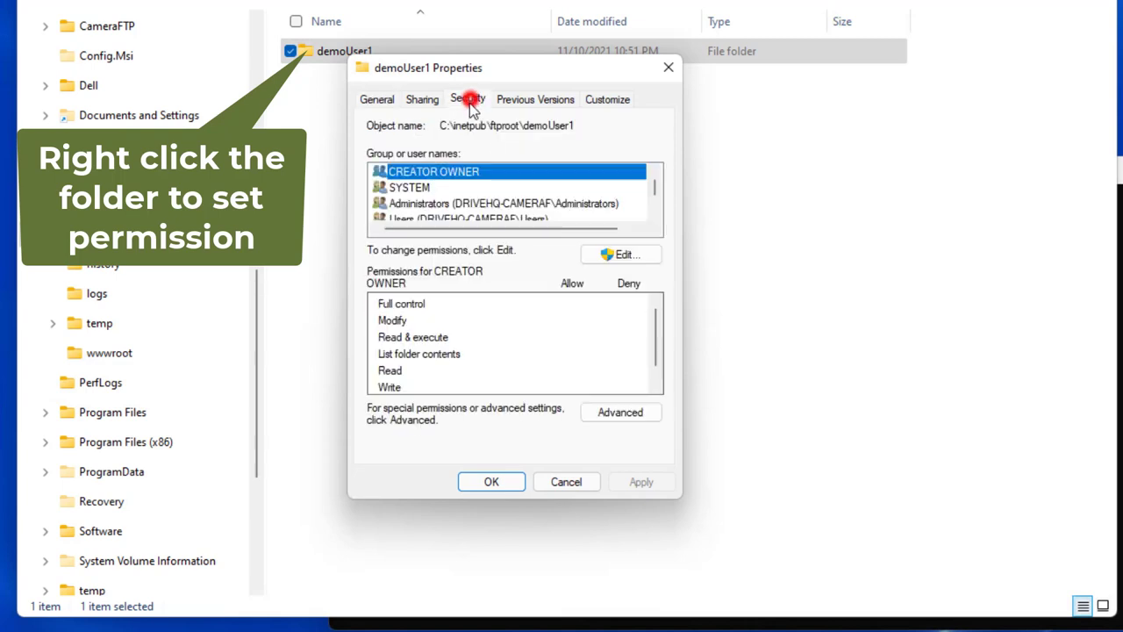
{"action": "left_click_drag", "start_coordinate": [655, 187], "coordinate": [655, 202]}
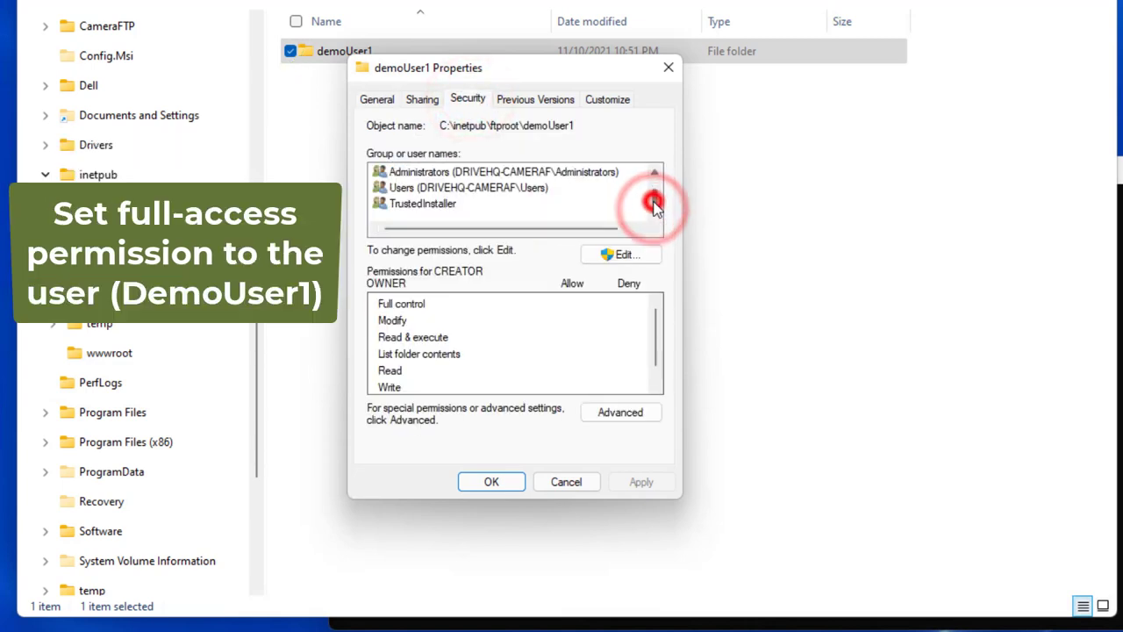
{"action": "left_click", "coordinate": [625, 254]}
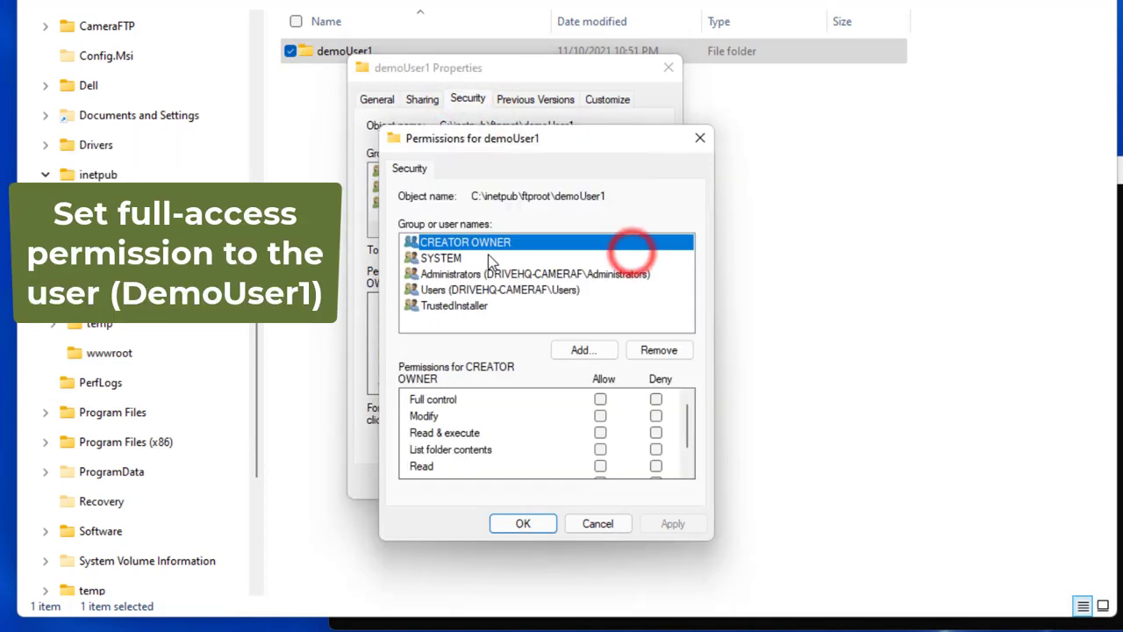
{"action": "left_click", "coordinate": [590, 351]}
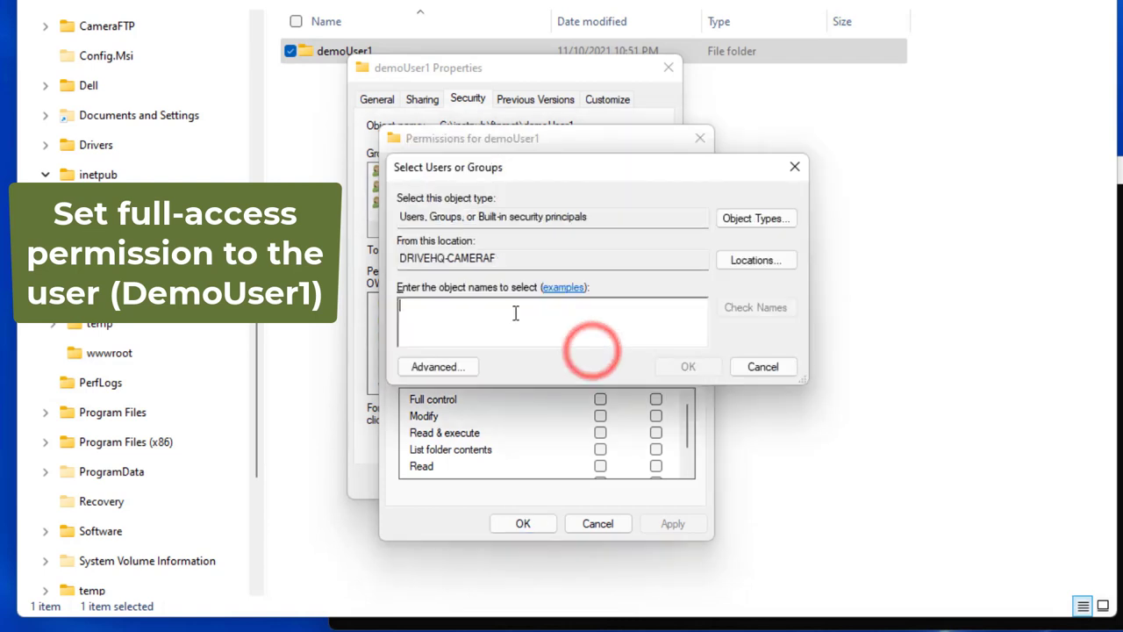
{"action": "left_click", "coordinate": [439, 367]}
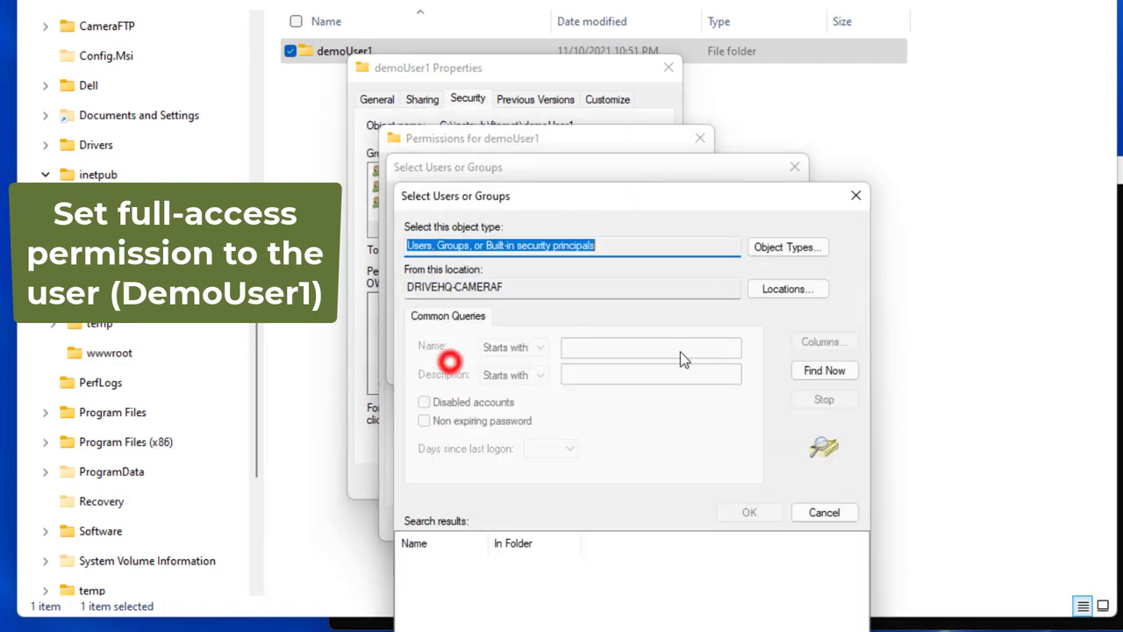
{"action": "left_click", "coordinate": [824, 370]}
{"action": "scroll", "coordinate": [480, 575], "scroll_direction": "down", "scroll_amount": 2}
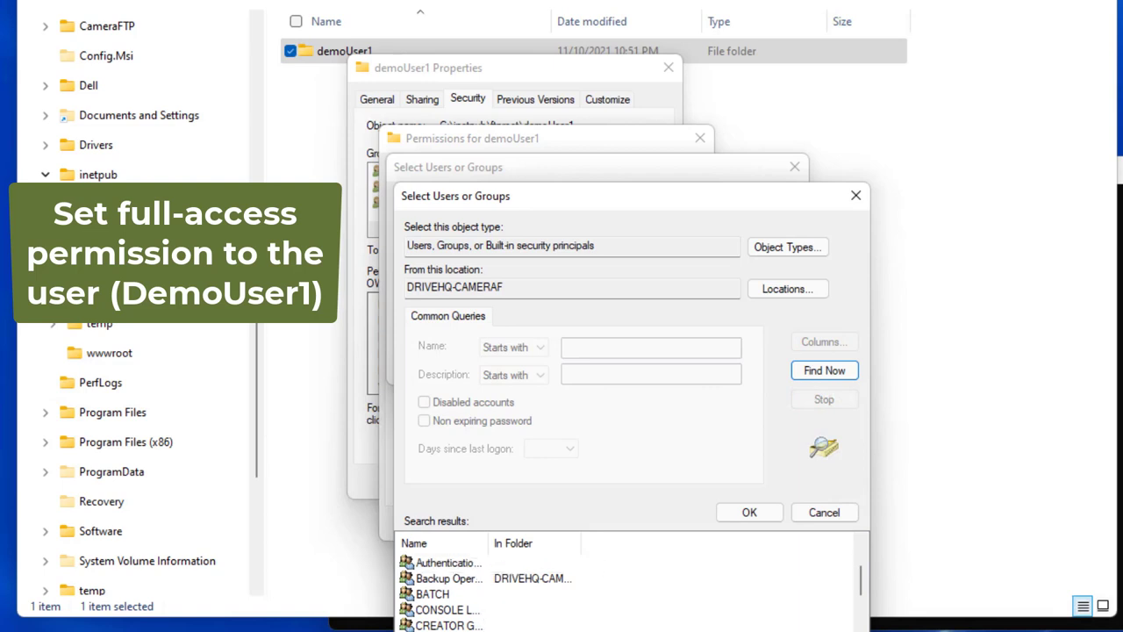
{"action": "left_click", "coordinate": [725, 522]}
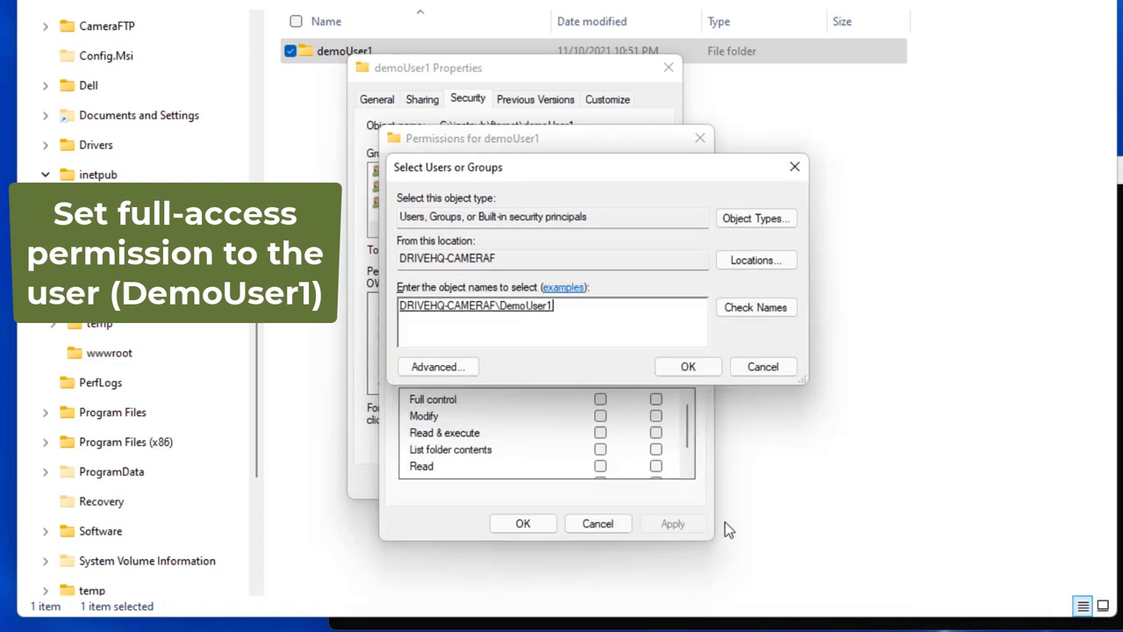
{"action": "left_click", "coordinate": [687, 367]}
Allow DemoUser1 Full control on the folder and apply the permissions
{"action": "left_click", "coordinate": [600, 400]}
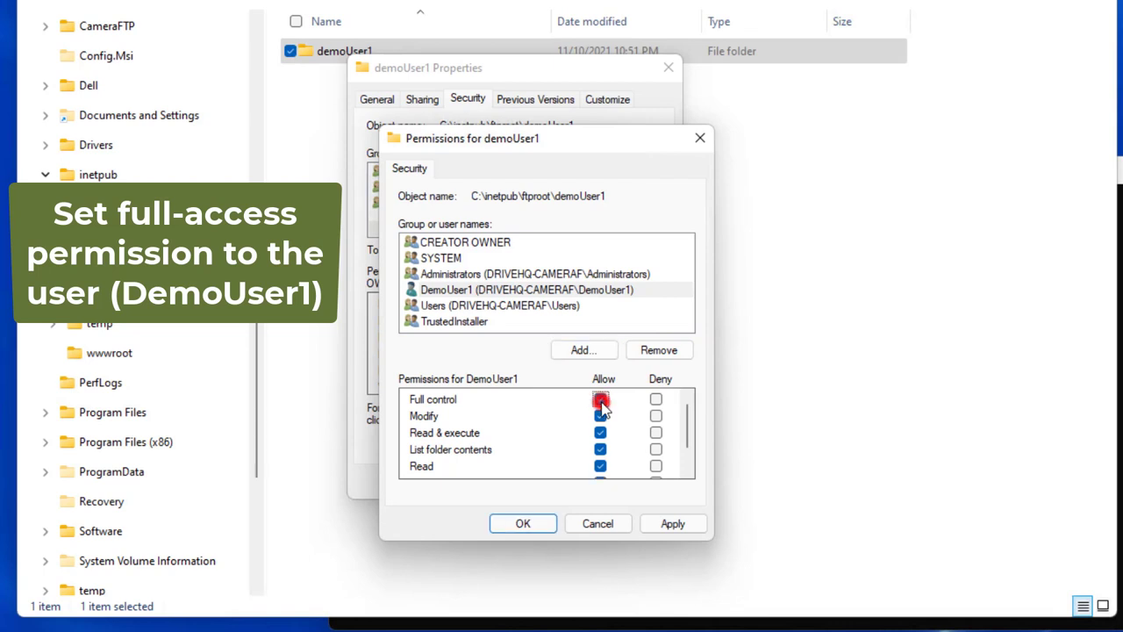
{"action": "left_click", "coordinate": [571, 291]}
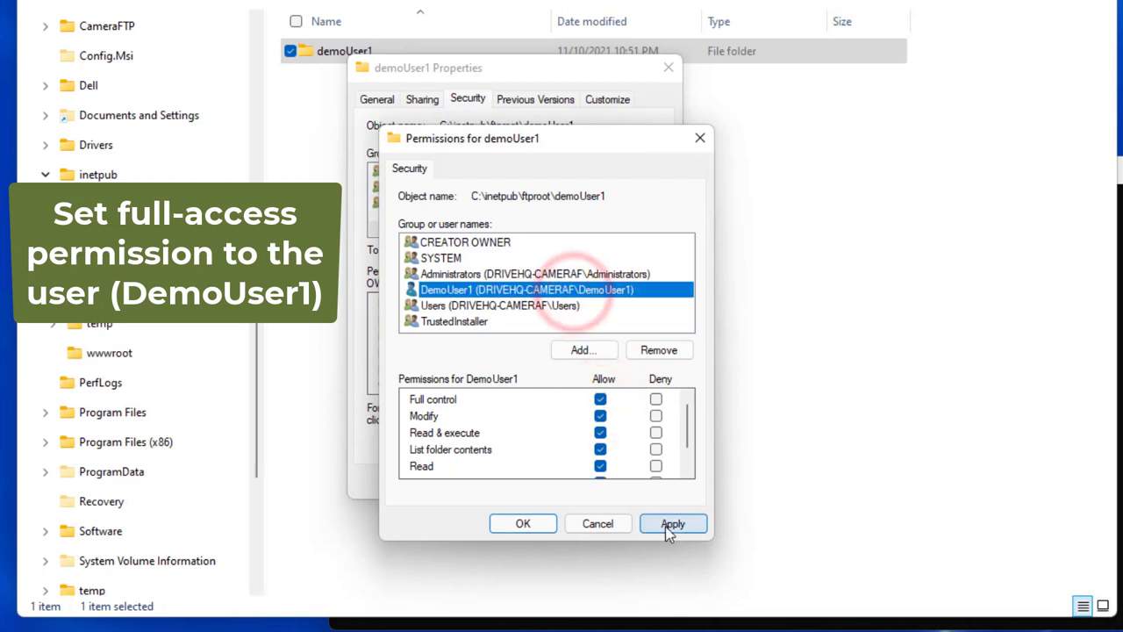
{"action": "left_click", "coordinate": [669, 525]}
{"action": "left_click", "coordinate": [525, 523]}
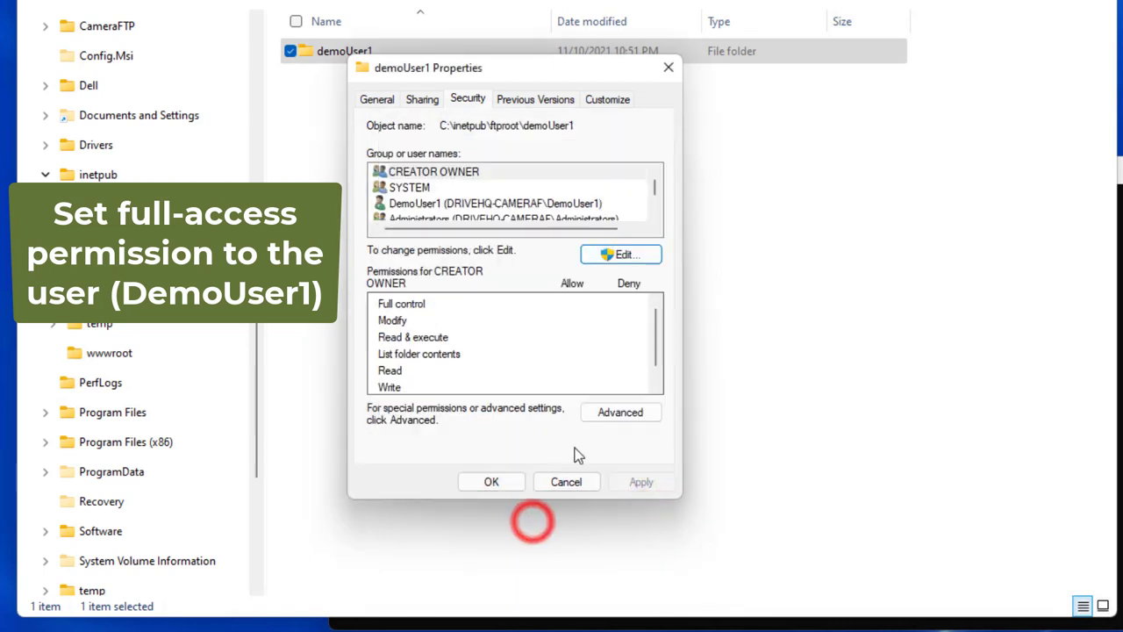
{"action": "left_click", "coordinate": [496, 483]}
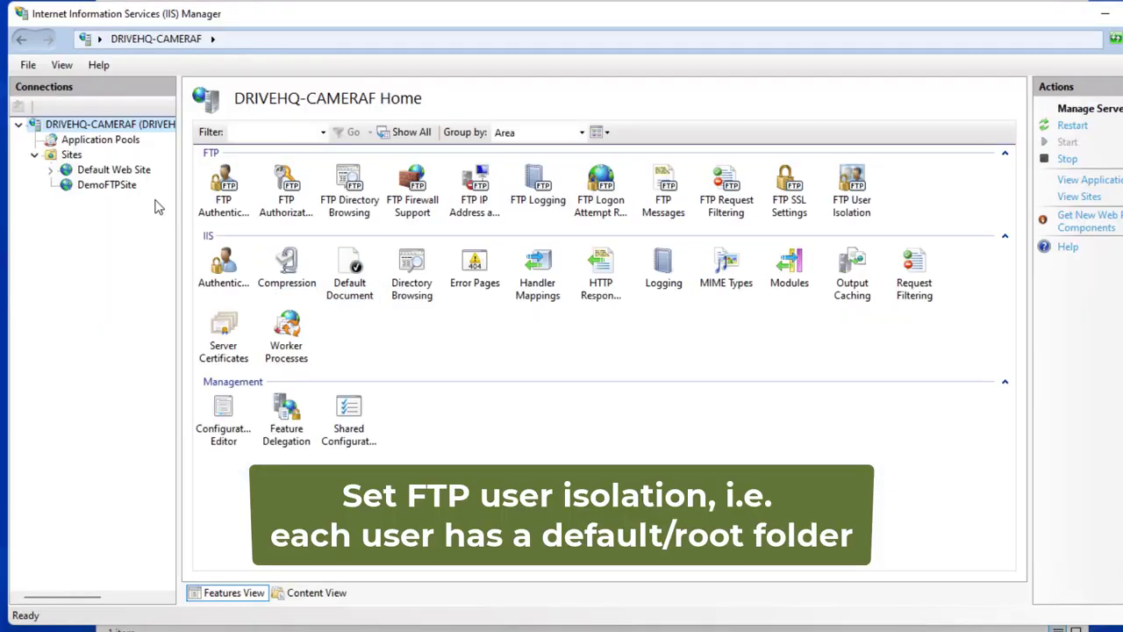
Set DemoFTPSite's FTP User Isolation to 'User name directory', apply, and minimize IIS Manager
{"action": "left_click", "coordinate": [103, 186]}
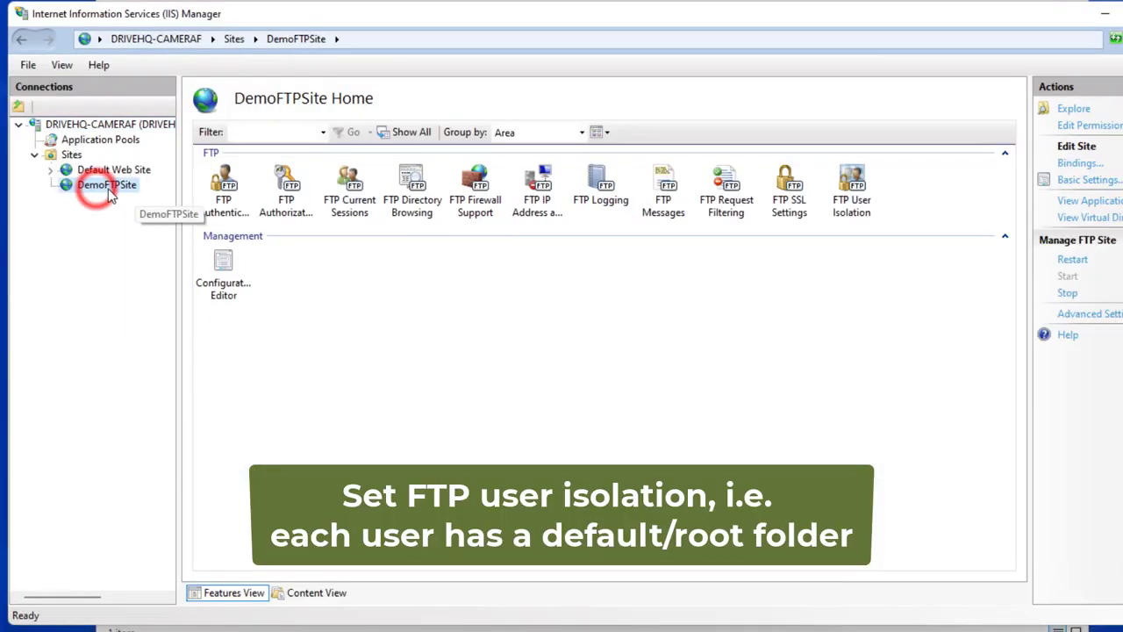
{"action": "left_click", "coordinate": [856, 201]}
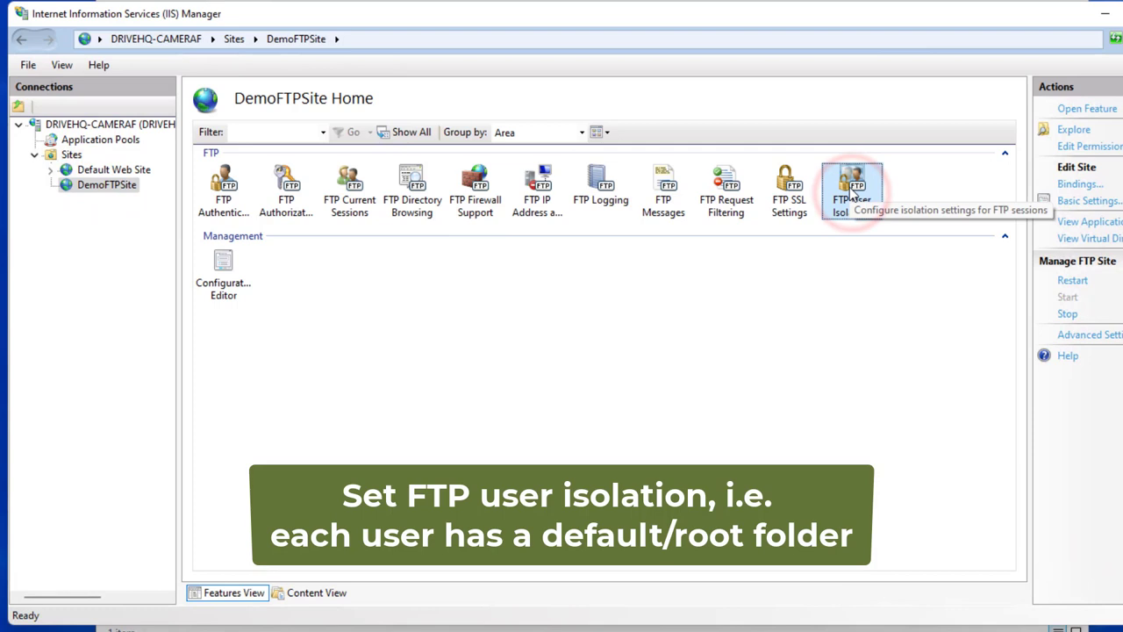
{"action": "double_click", "coordinate": [856, 194]}
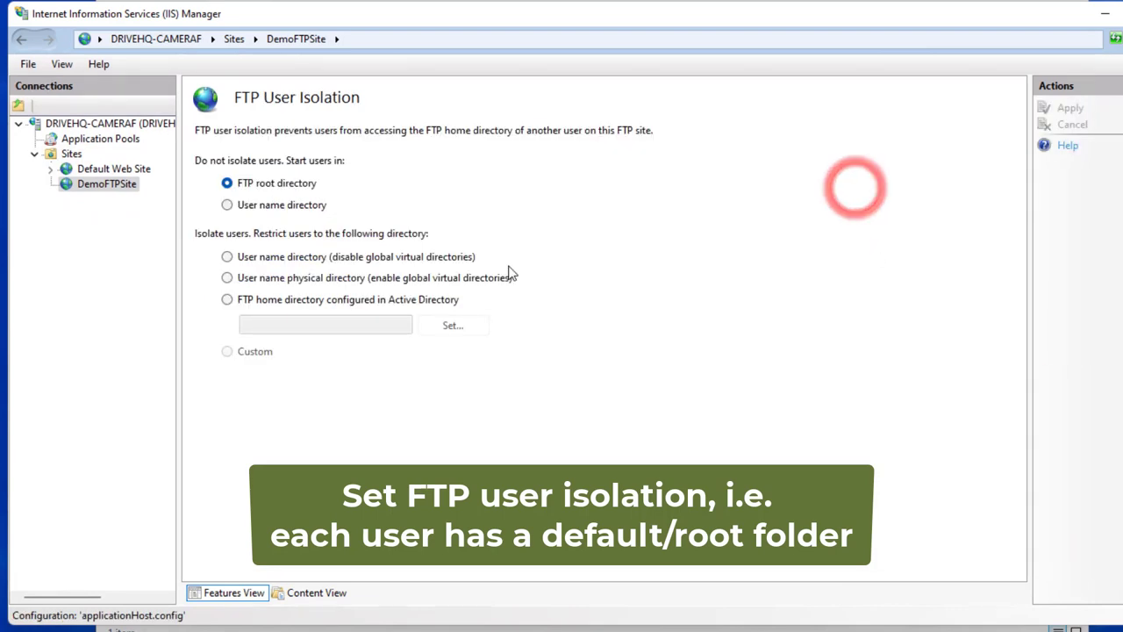
{"action": "left_click", "coordinate": [227, 205]}
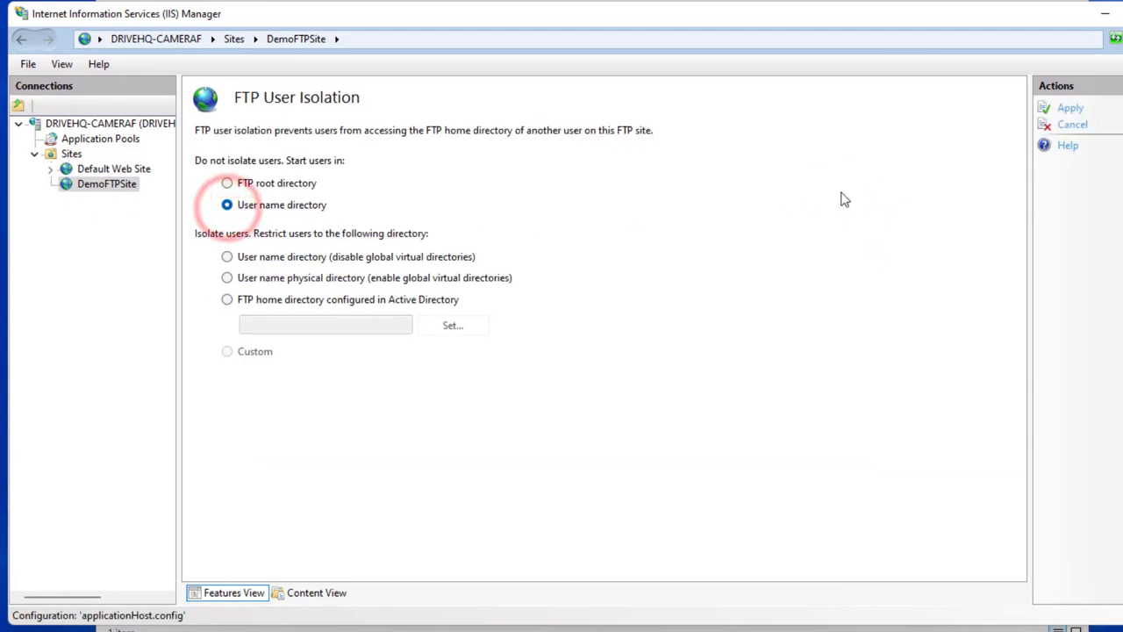
{"action": "left_click", "coordinate": [1070, 108]}
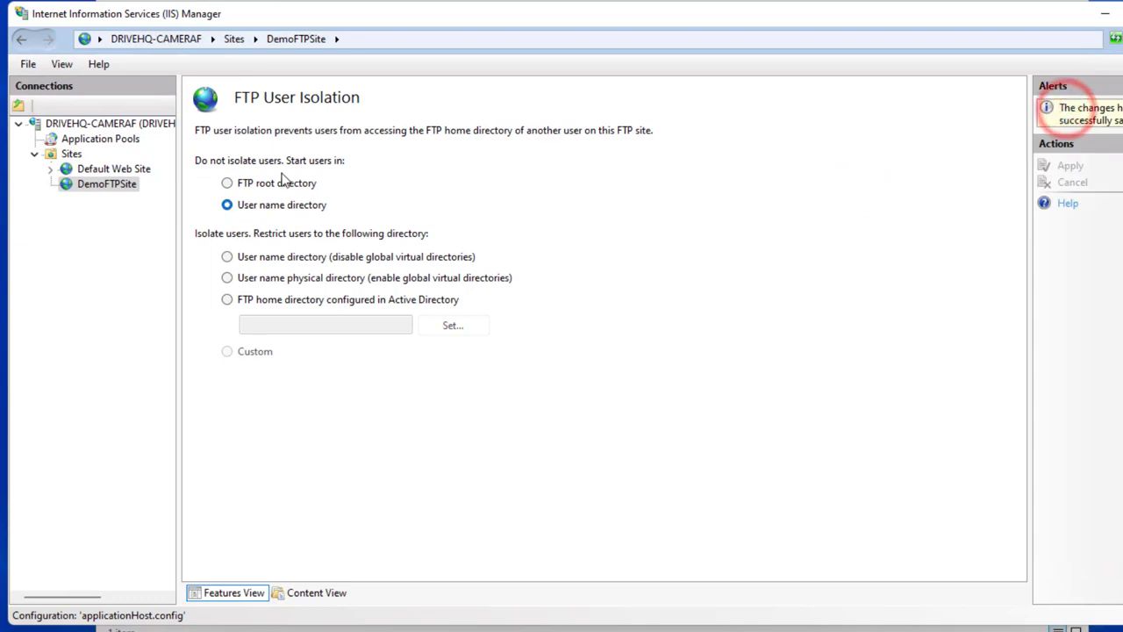
{"action": "left_click", "coordinate": [1105, 13]}
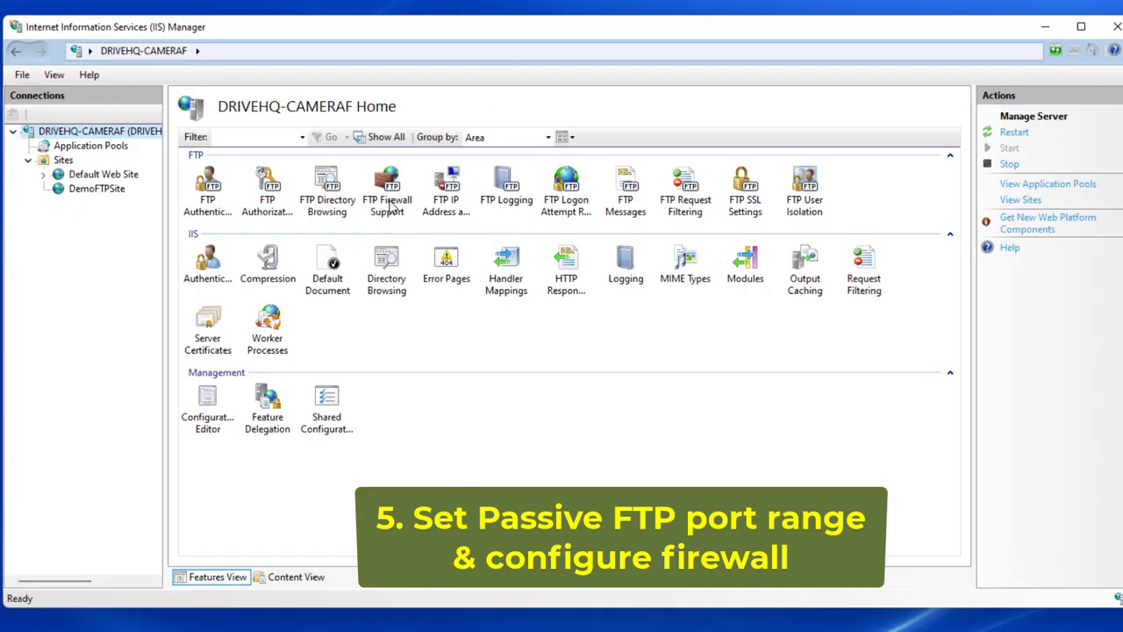
In FTP Firewall Support, enter external IP 66.220.9.50 and data port range 5000-6000, then apply
{"action": "left_click", "coordinate": [387, 189]}
{"action": "double_click", "coordinate": [387, 189]}
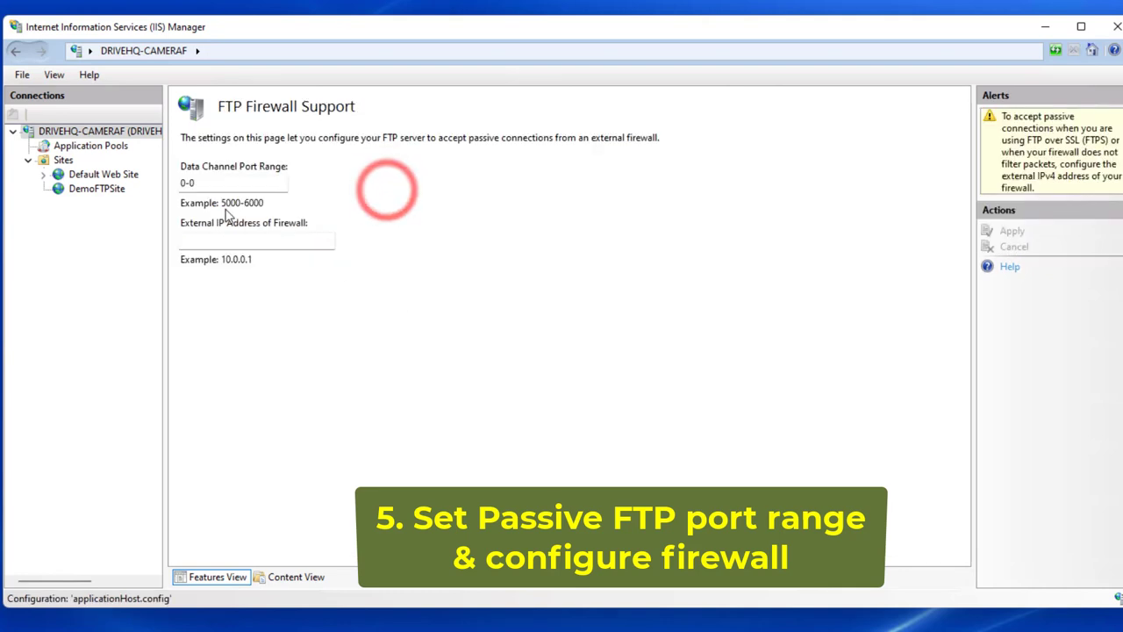
{"action": "left_click", "coordinate": [219, 240]}
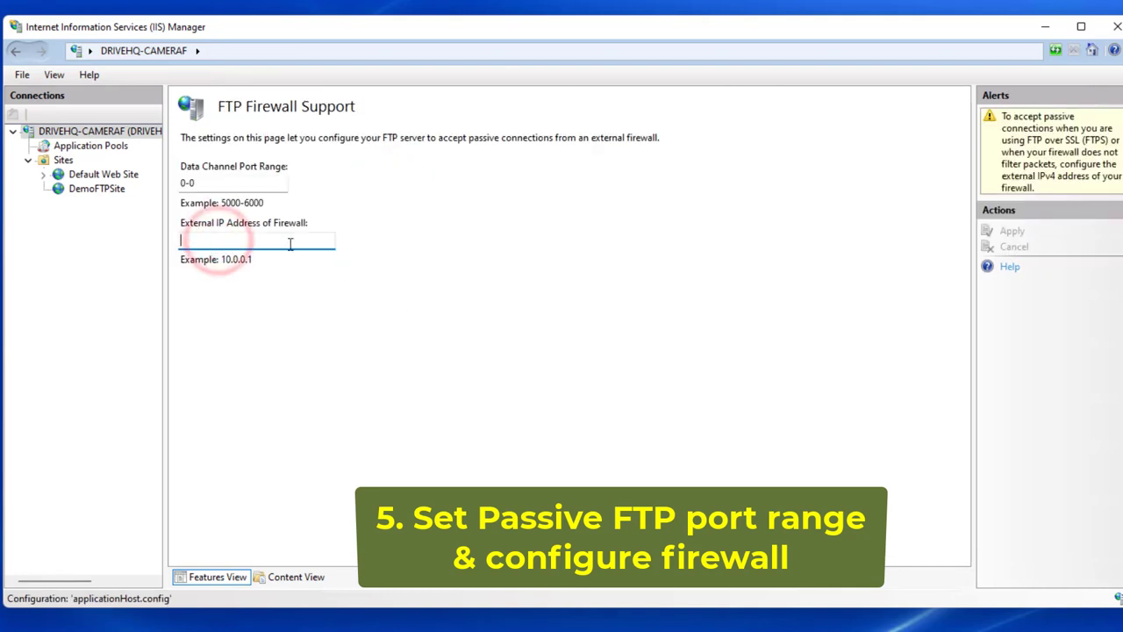
{"action": "type", "text": "66.220.9.50"}
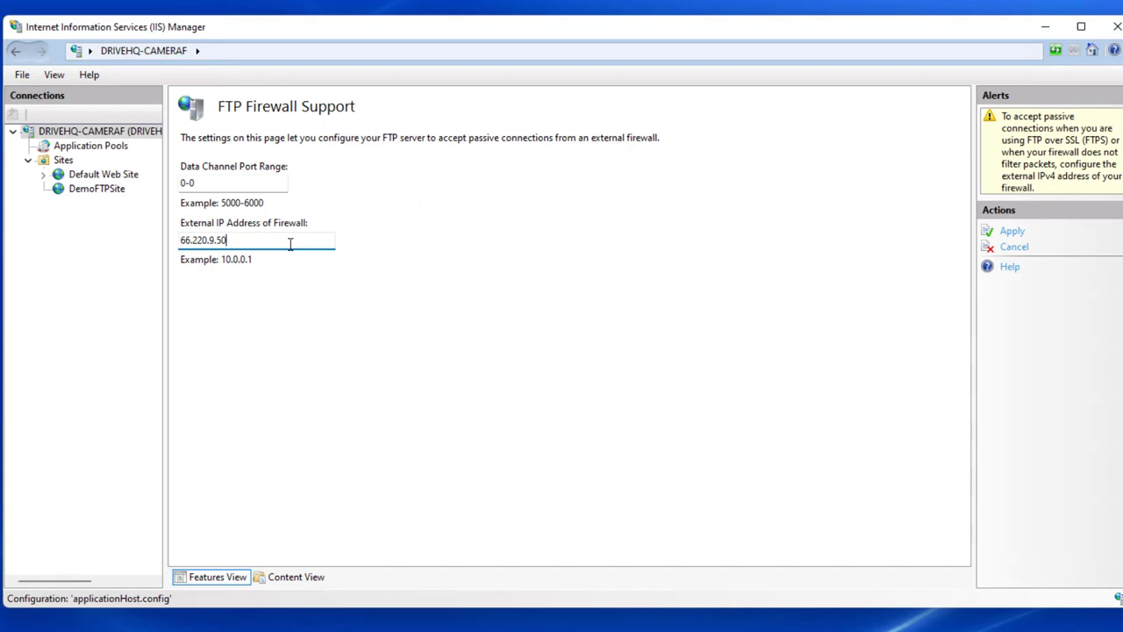
{"action": "left_click", "coordinate": [225, 182]}
{"action": "double_click", "coordinate": [225, 183]}
{"action": "type", "text": "5000"}
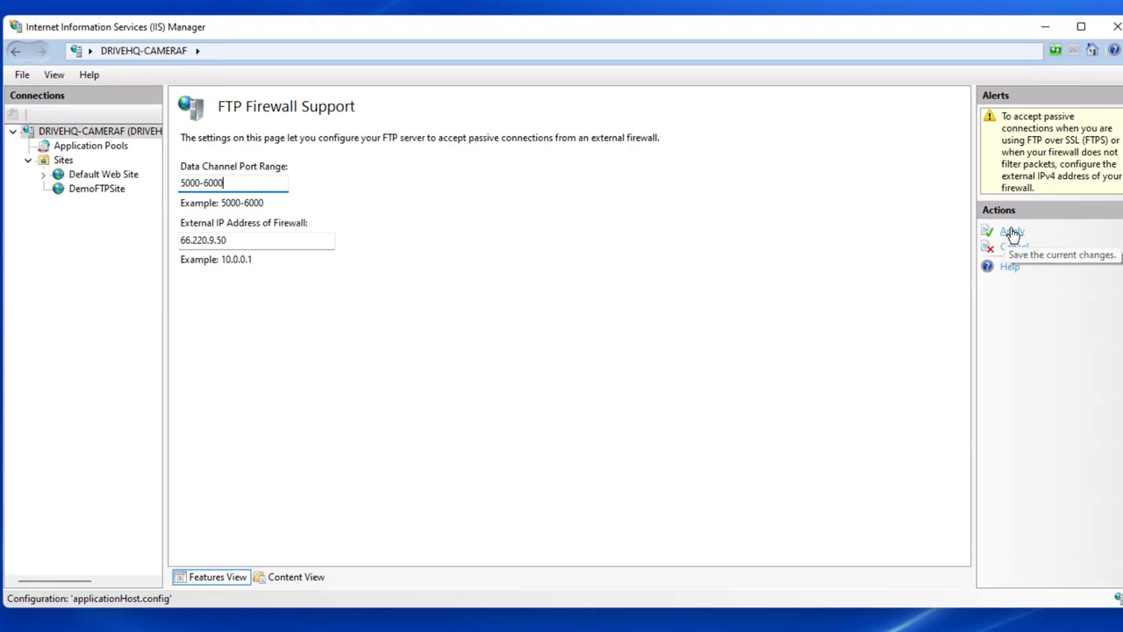
{"action": "left_click", "coordinate": [1012, 233]}
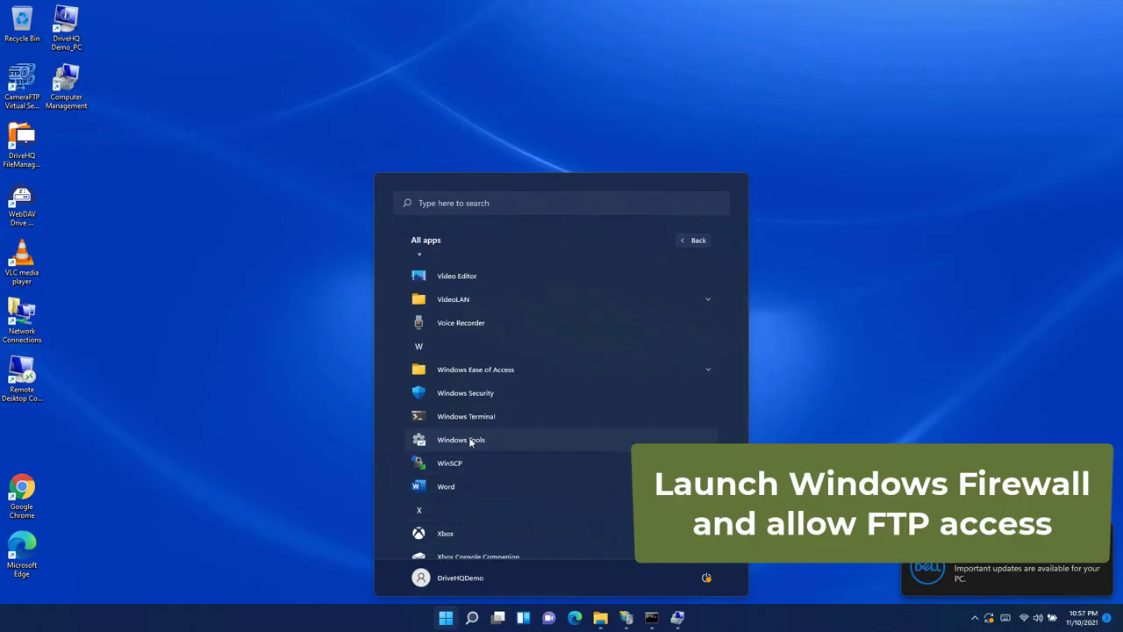
In Windows Defender Firewall inbound rules, enable FTP Server (FTP Traffic-In) and select FTP Server Secure
{"action": "left_click", "coordinate": [465, 439]}
{"action": "double_click", "coordinate": [505, 457]}
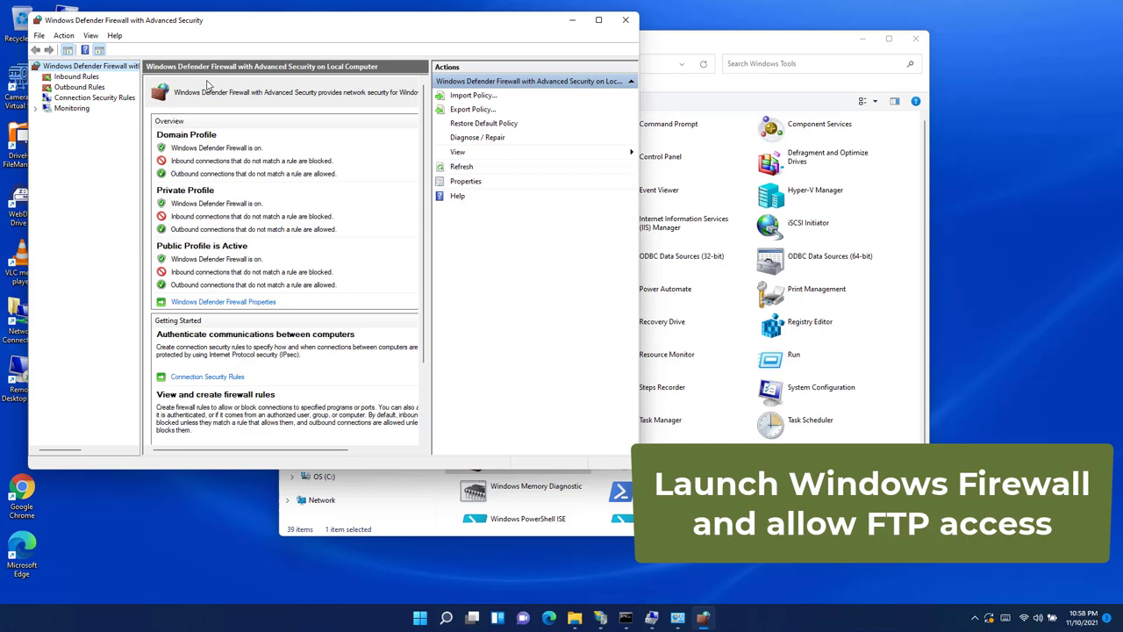
{"action": "left_click", "coordinate": [70, 77]}
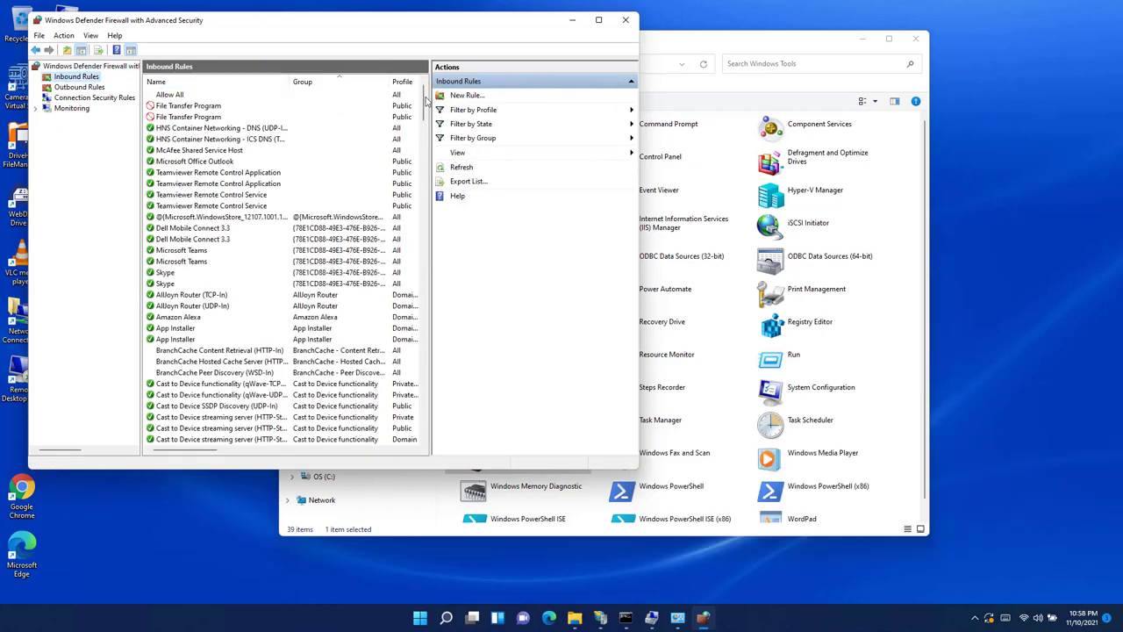
{"action": "left_click_drag", "start_coordinate": [426, 101], "coordinate": [426, 211]}
{"action": "left_click", "coordinate": [222, 297]}
{"action": "right_click", "coordinate": [214, 297]}
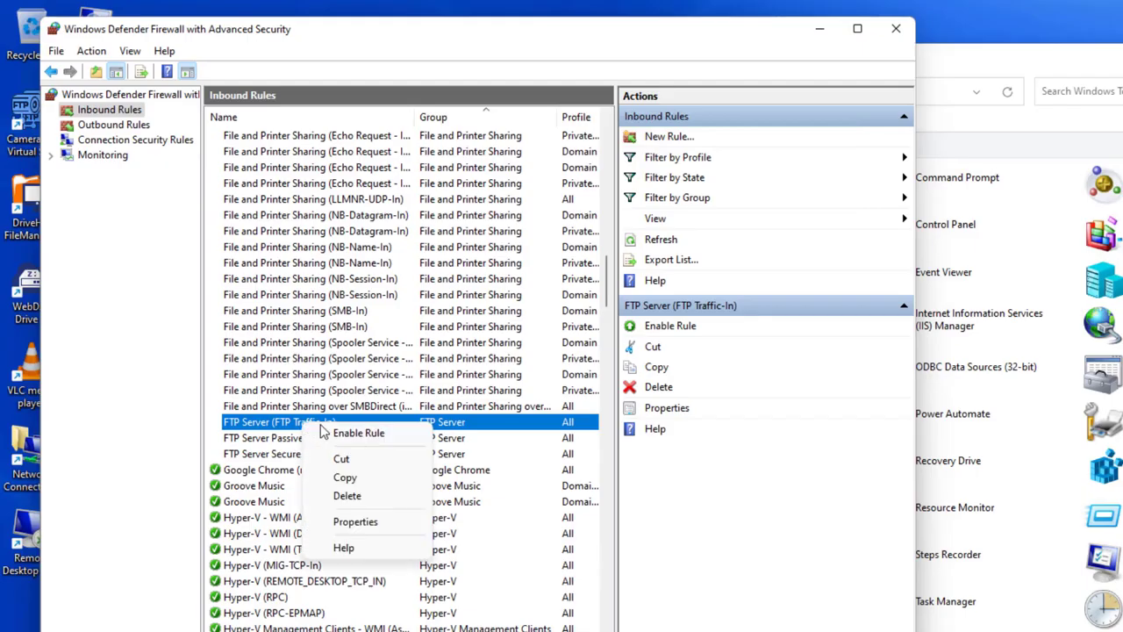
{"action": "left_click", "coordinate": [340, 433]}
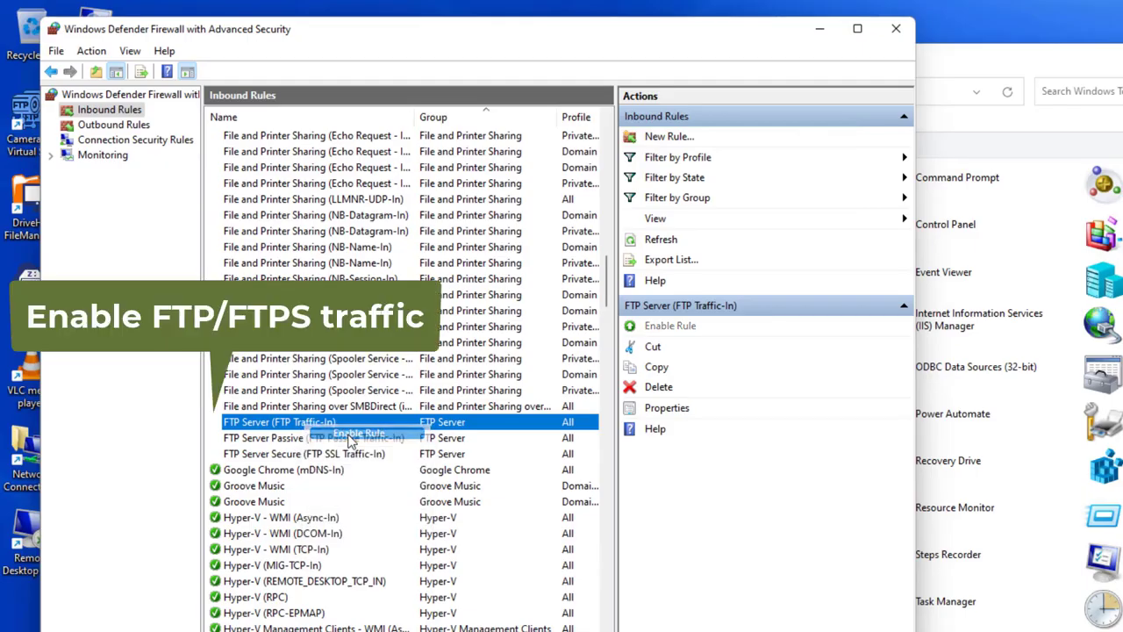
{"action": "left_click", "coordinate": [274, 456]}
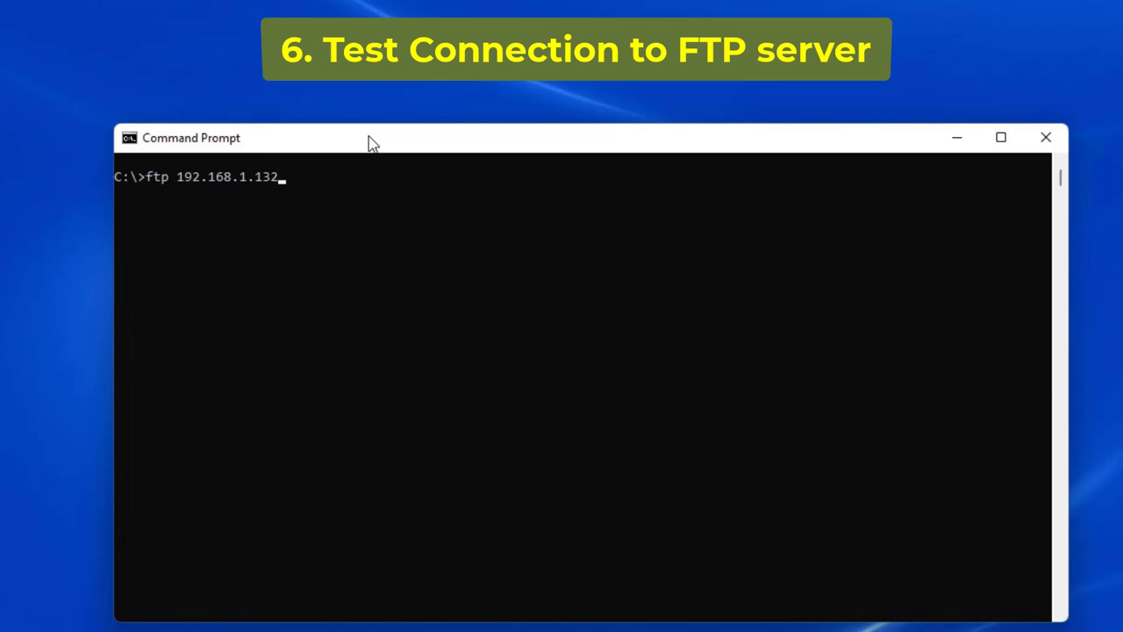
Log in to the FTP server at 192.168.1.132 as demouser1 with its password
{"action": "key", "text": "Return"}
{"action": "type", "text": "demouser1"}
{"action": "key", "text": "Return"}
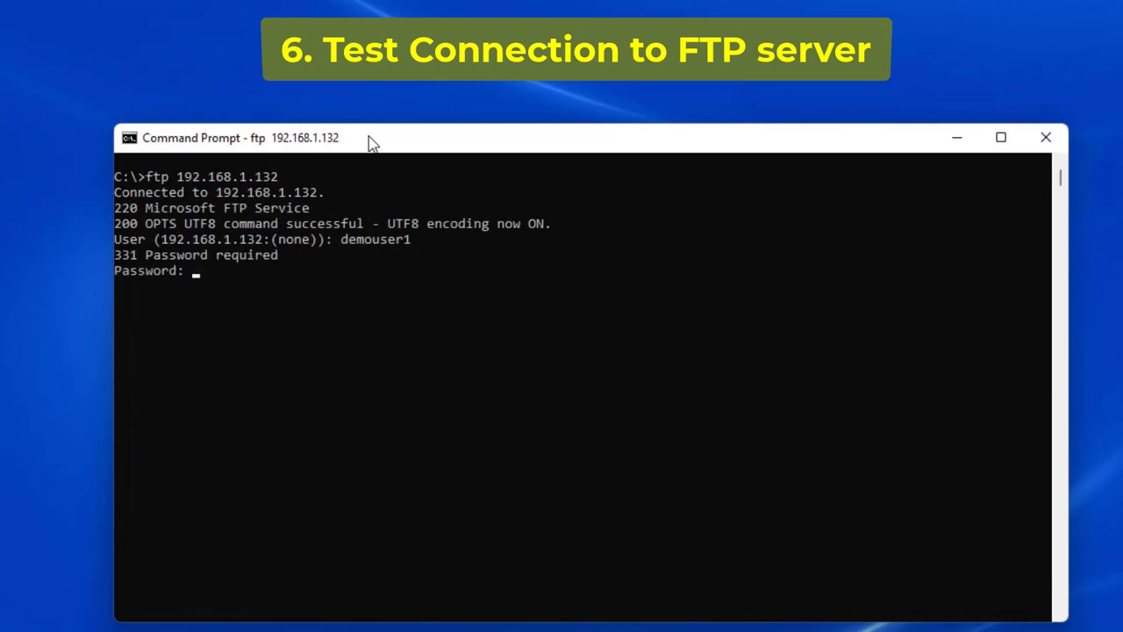
{"action": "key", "text": "Return"}
List the home folder, show the current directory, enter test and create test2
{"action": "type", "text": "d"}
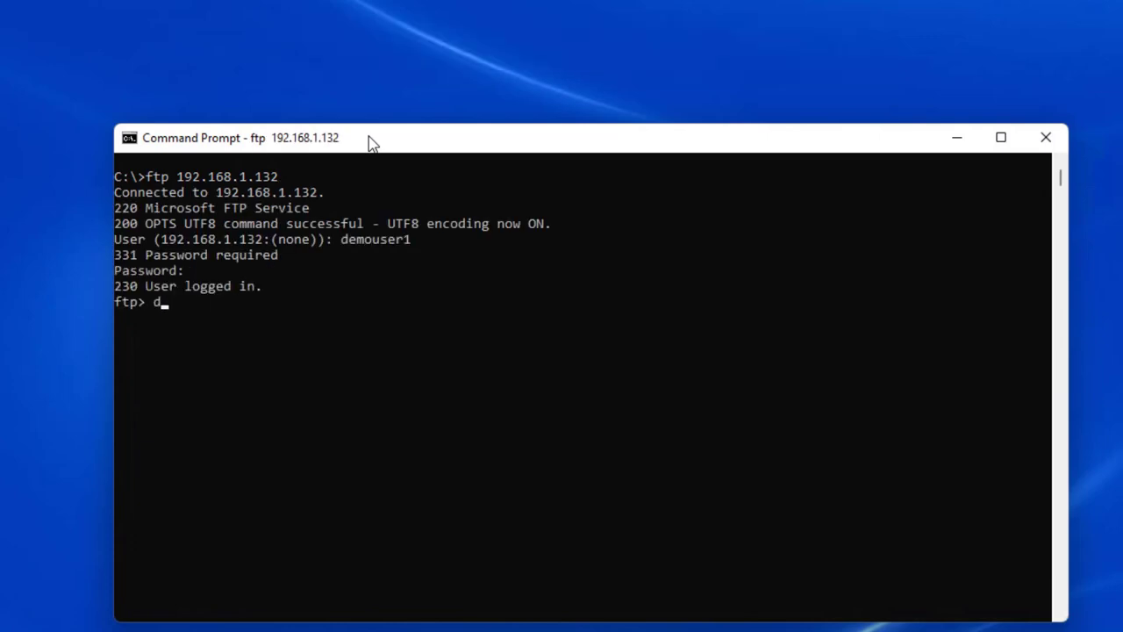
{"action": "type", "text": "ir"}
{"action": "key", "text": "Return"}
{"action": "type", "text": "pwd"}
{"action": "key", "text": "Return"}
{"action": "type", "text": "cd t"}
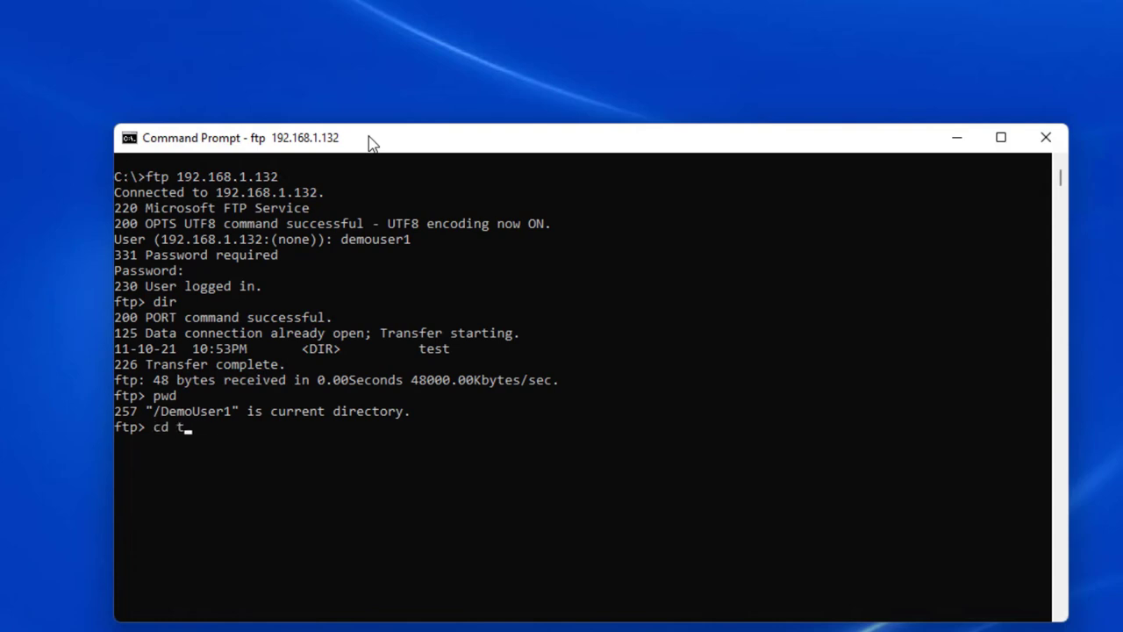
{"action": "type", "text": "est"}
{"action": "key", "text": "Return"}
{"action": "type", "text": "mkdir test"}
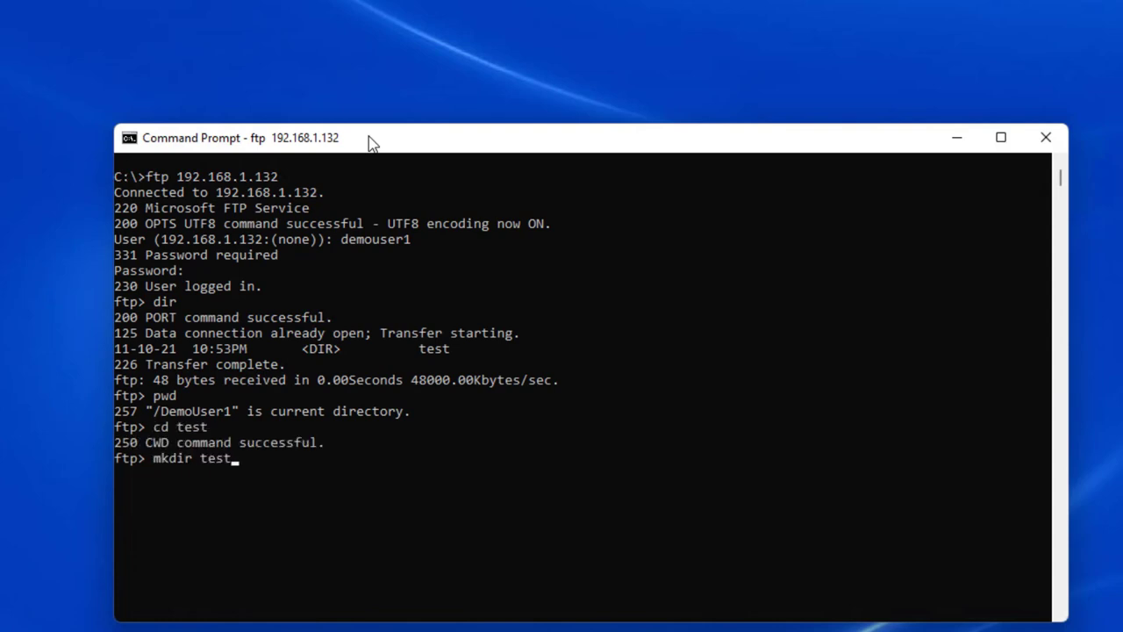
{"action": "type", "text": "2"}
{"action": "key", "text": "Return"}
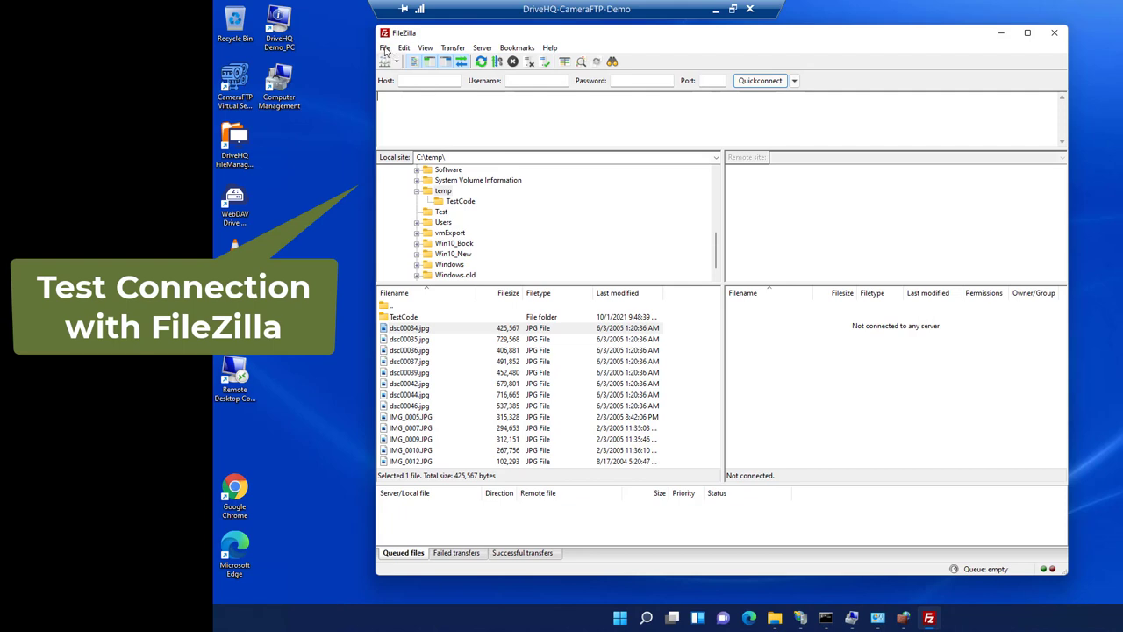
Connect FileZilla to the saved Localhost FTP site and expand the remote folder
{"action": "left_click", "coordinate": [385, 48]}
{"action": "left_click", "coordinate": [412, 60]}
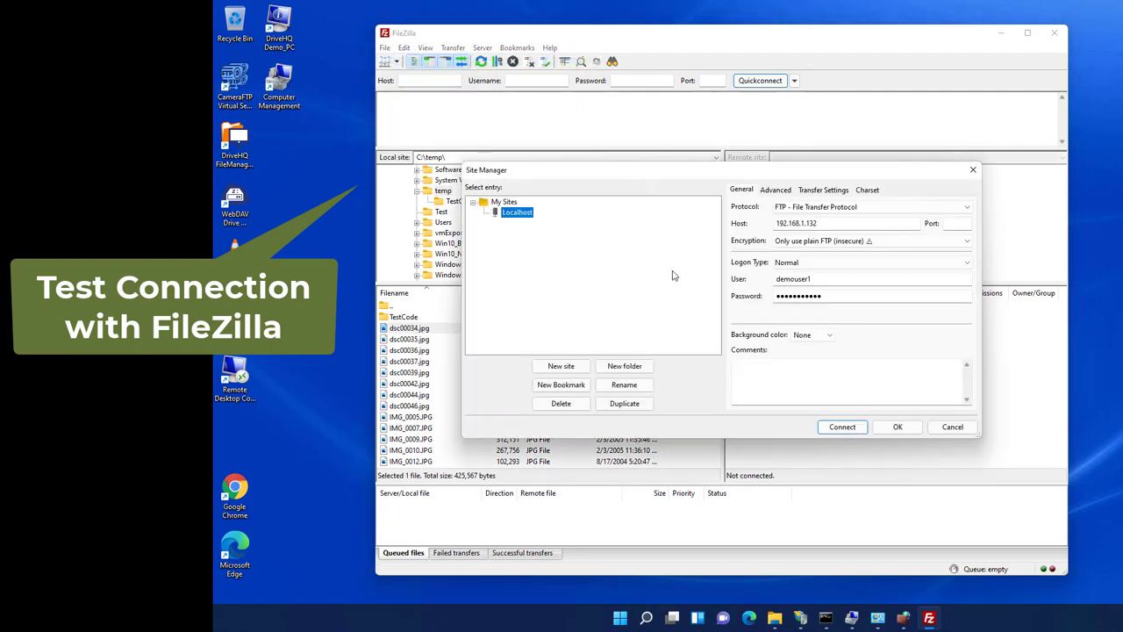
{"action": "left_click", "coordinate": [843, 428]}
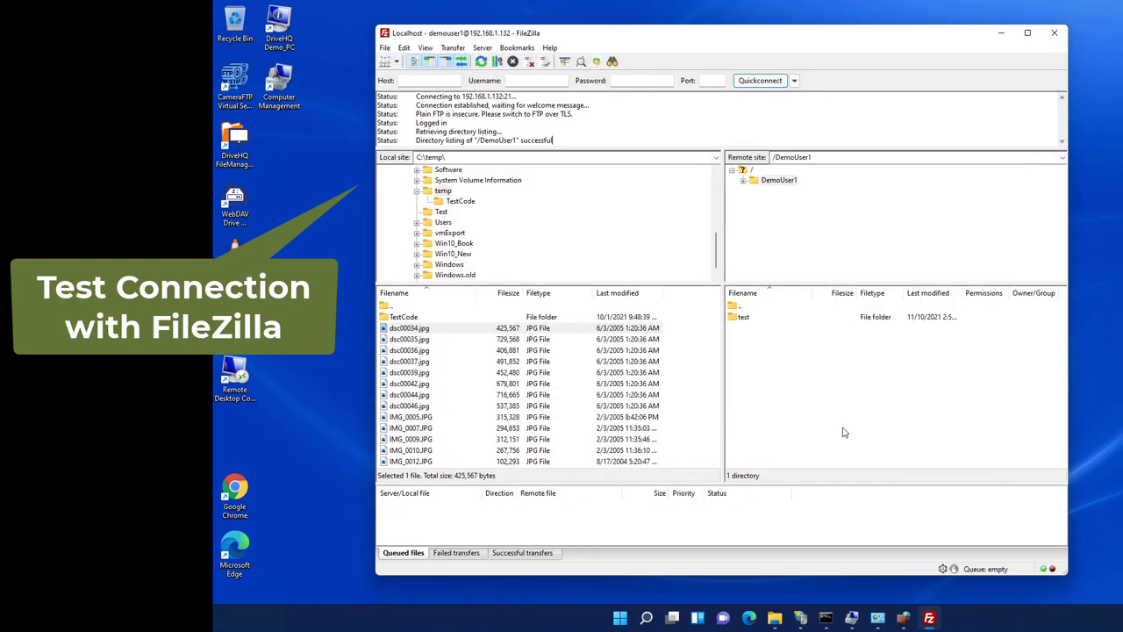
{"action": "left_click", "coordinate": [743, 181]}
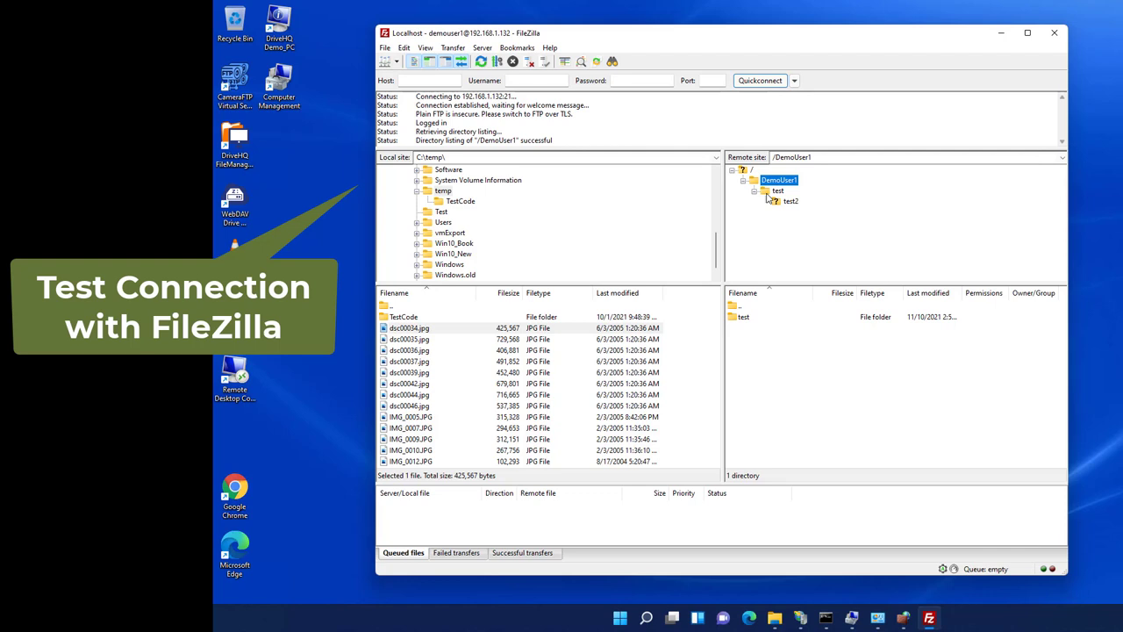
Upload dsc00034, dsc00035 and dsc00036 into the remote /DemoUser1 folder
{"action": "left_click", "coordinate": [409, 339]}
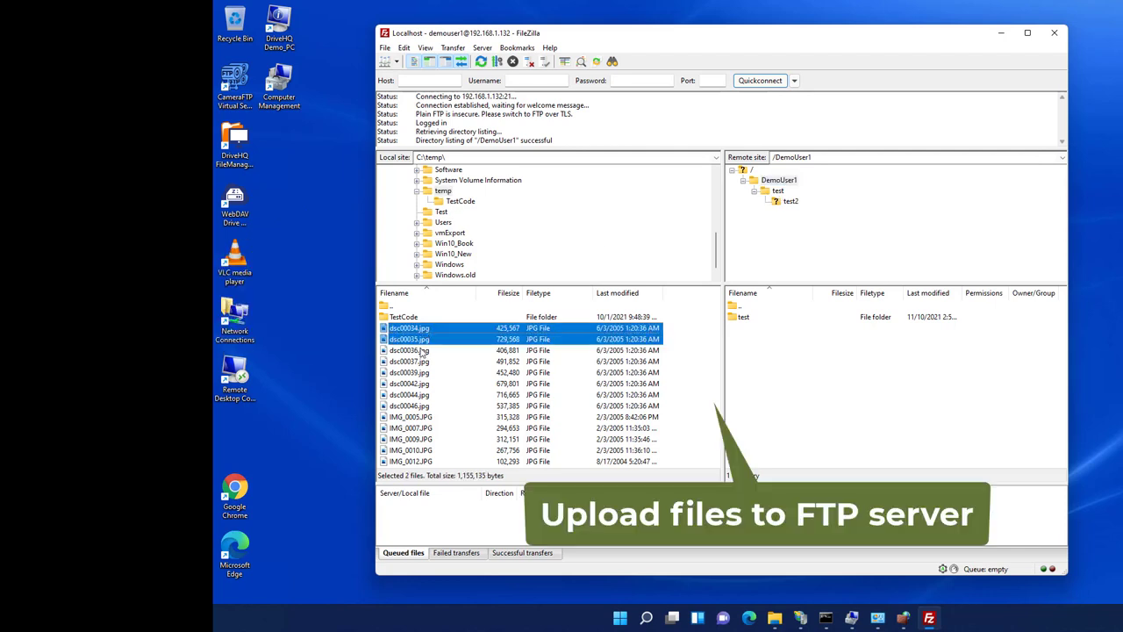
{"action": "left_click", "coordinate": [413, 330], "text": "ctrl"}
{"action": "left_click_drag", "start_coordinate": [413, 330], "coordinate": [773, 375]}
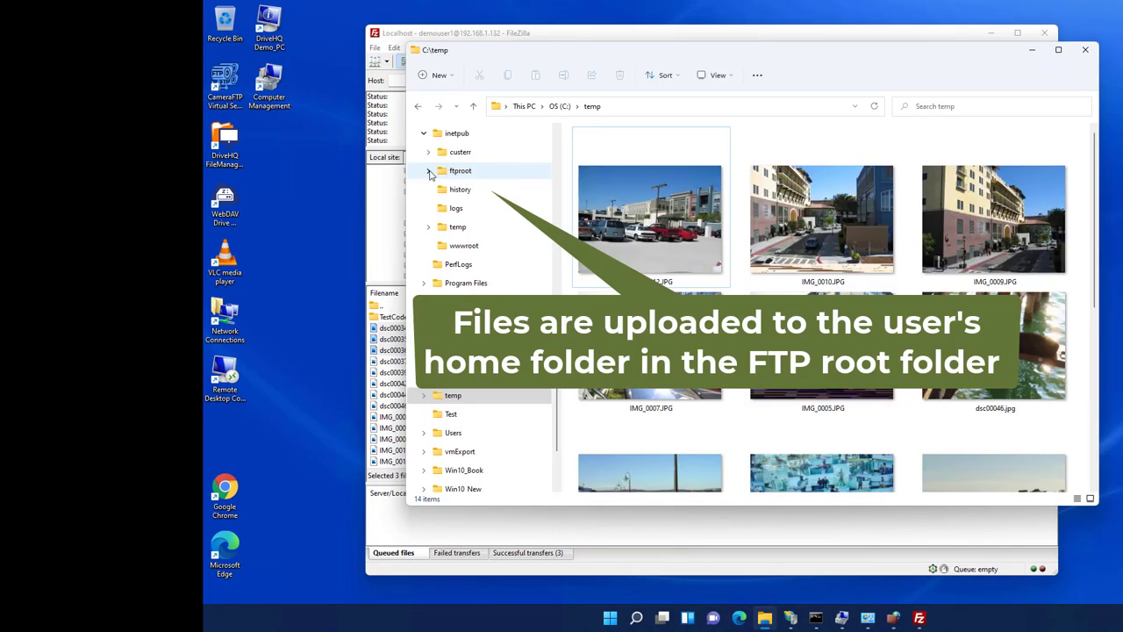
{"action": "left_click", "coordinate": [430, 170]}
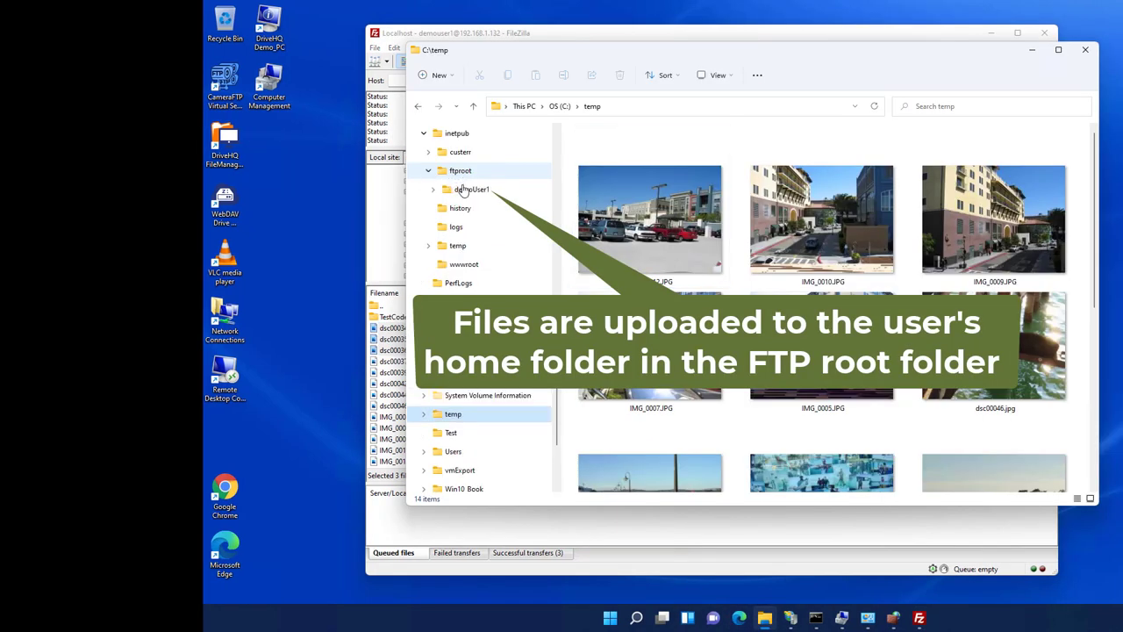
Check the three JPGs in ftproot's demoUser1 folder, then browse DriveHQ's FTP Hosting page
{"action": "left_click", "coordinate": [466, 190]}
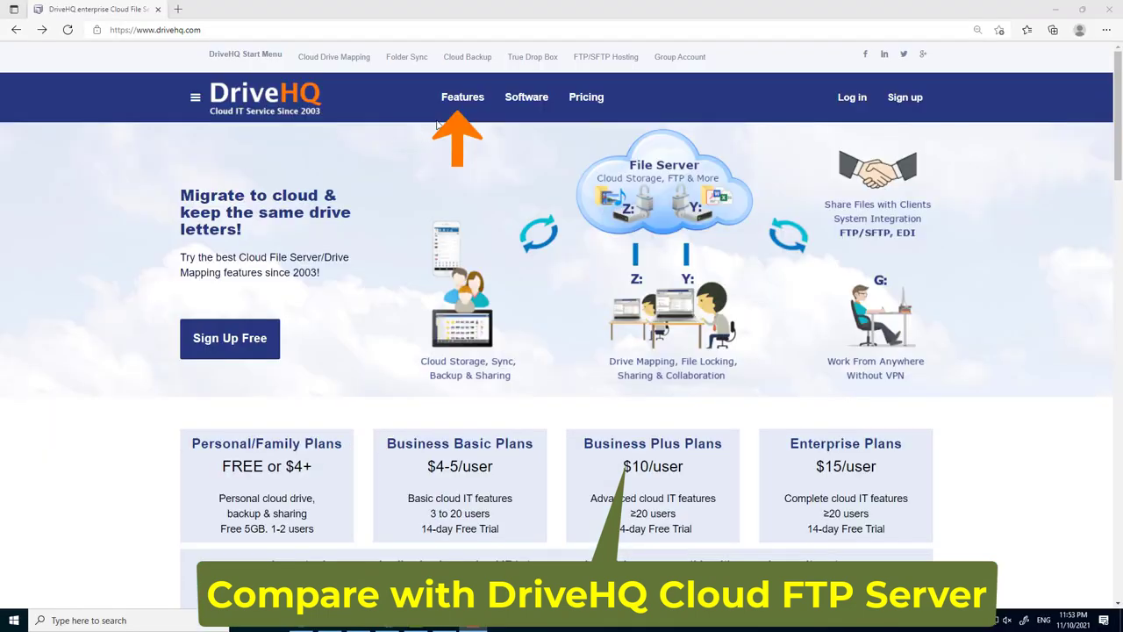
{"action": "left_click", "coordinate": [462, 99]}
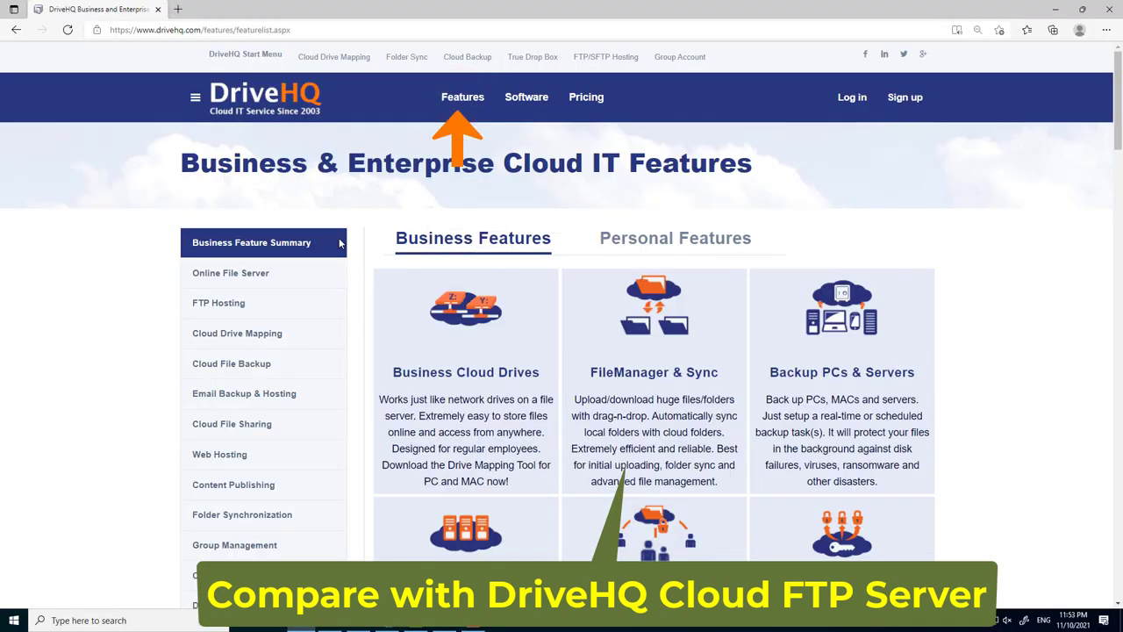
{"action": "left_click", "coordinate": [221, 304]}
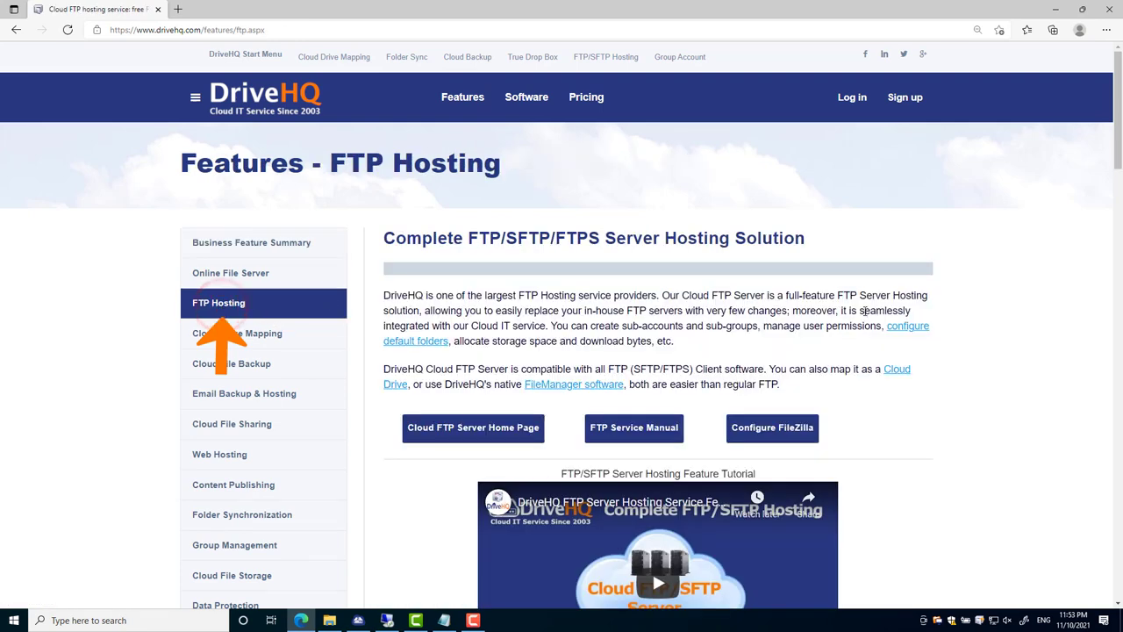
{"action": "scroll", "coordinate": [867, 313], "scroll_direction": "down", "scroll_amount": 2}
{"action": "scroll", "coordinate": [867, 314], "scroll_direction": "down", "scroll_amount": 1}
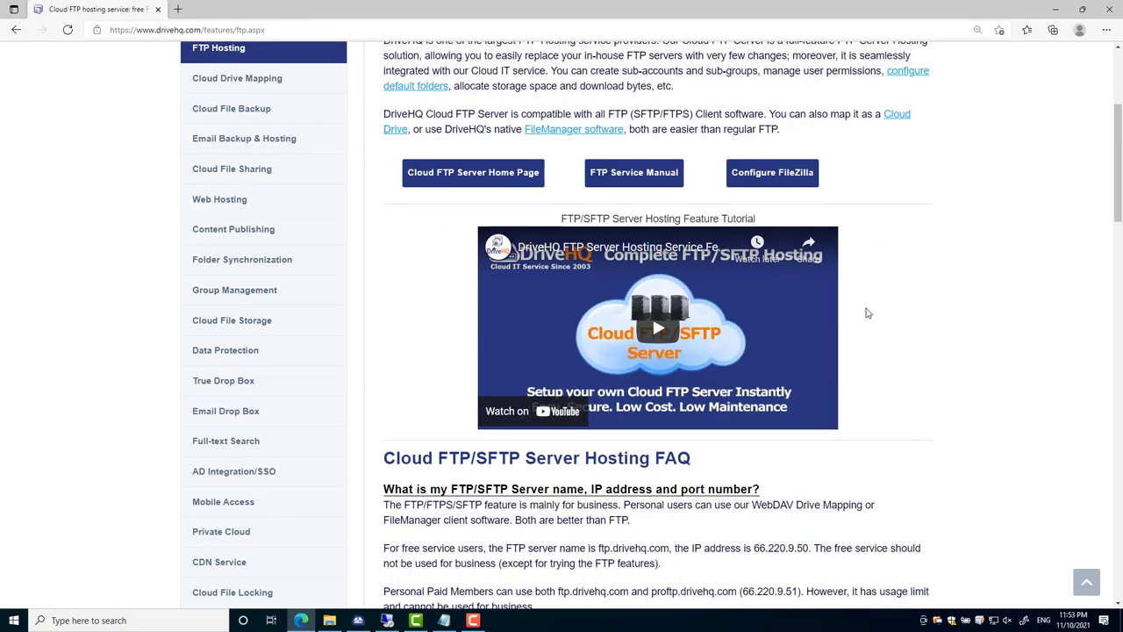